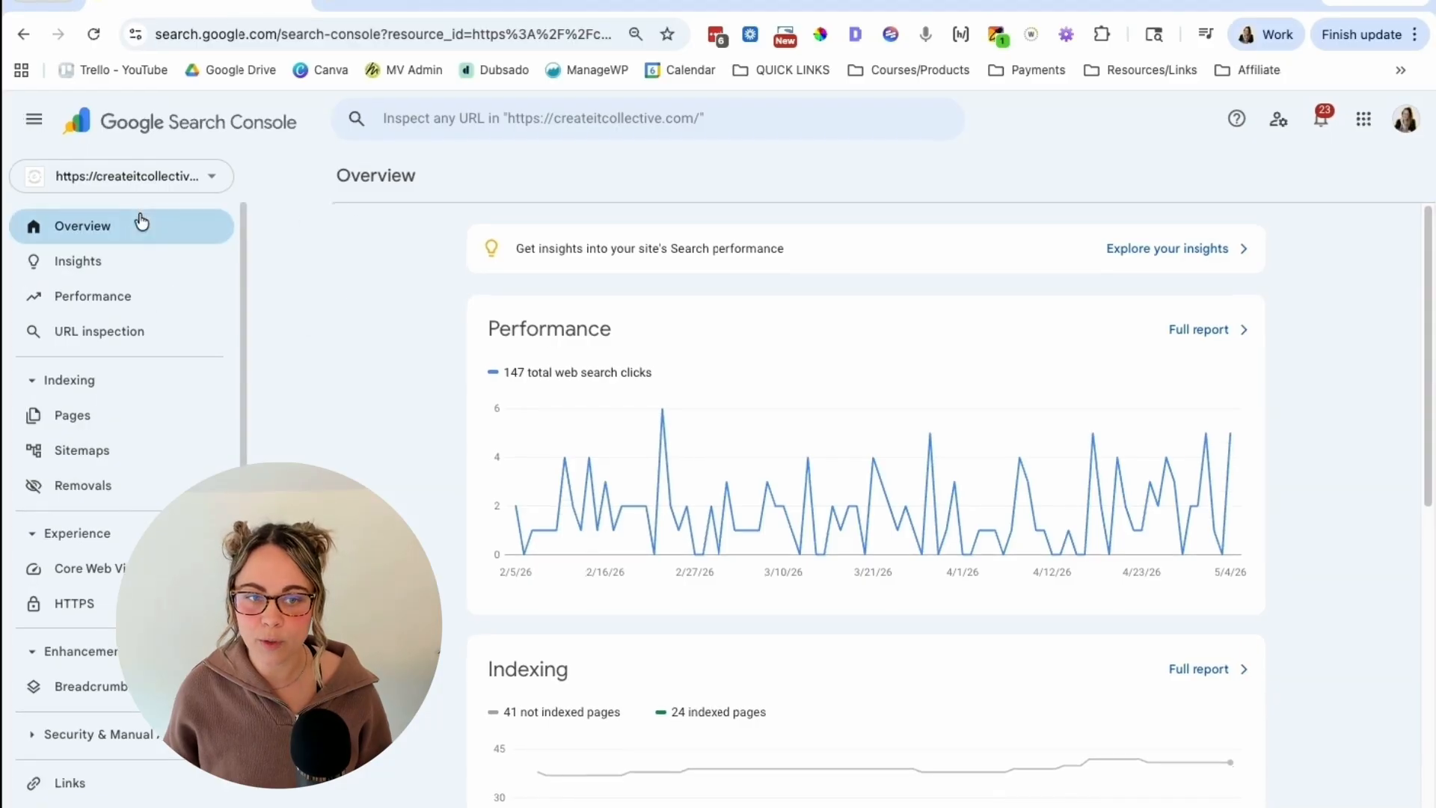
Step: Open the Performance report for search results and set its date range to the last 12 months
{"action": "left_click", "coordinate": [1201, 331]}
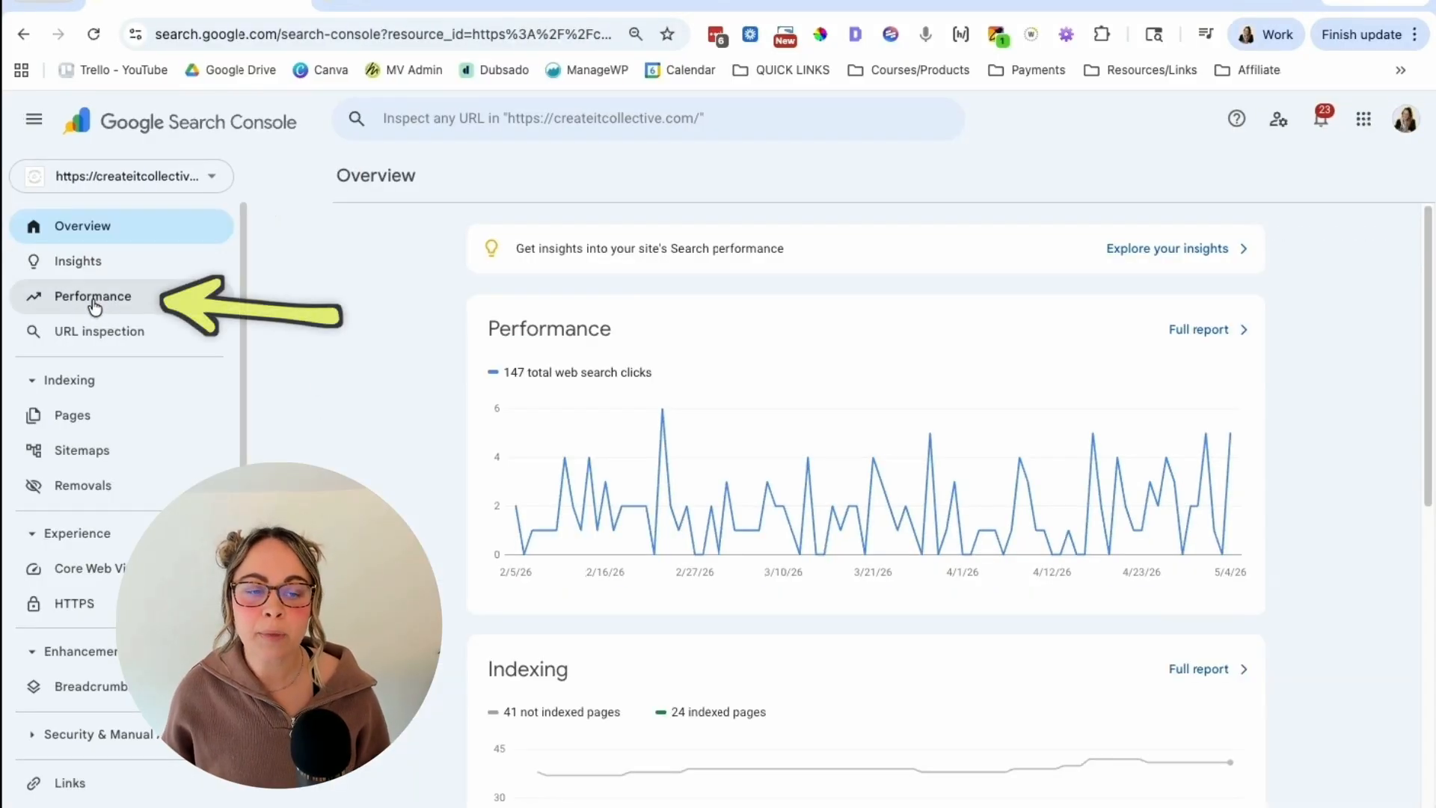
{"action": "left_click", "coordinate": [93, 297]}
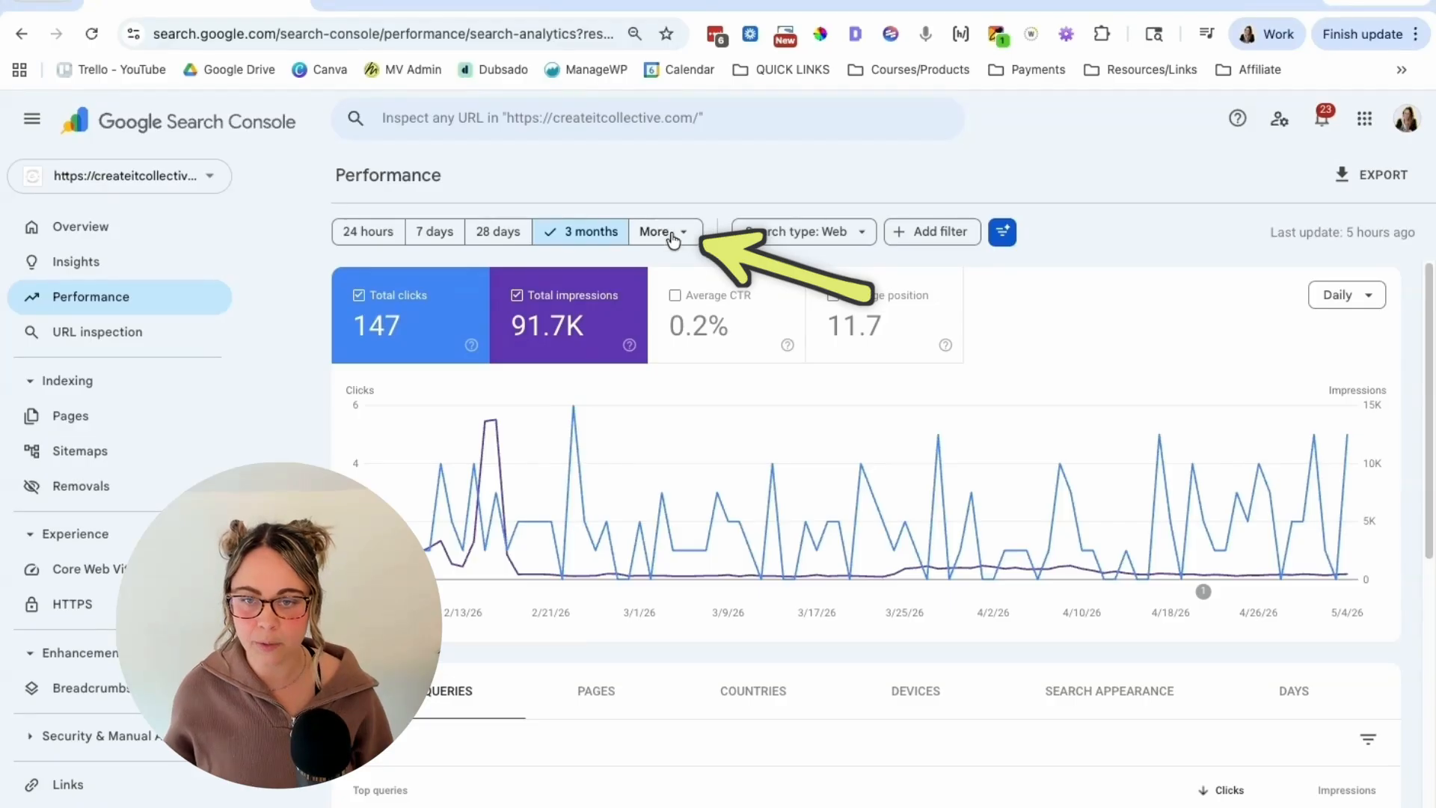
{"action": "left_click", "coordinate": [671, 231]}
{"action": "left_click", "coordinate": [504, 409]}
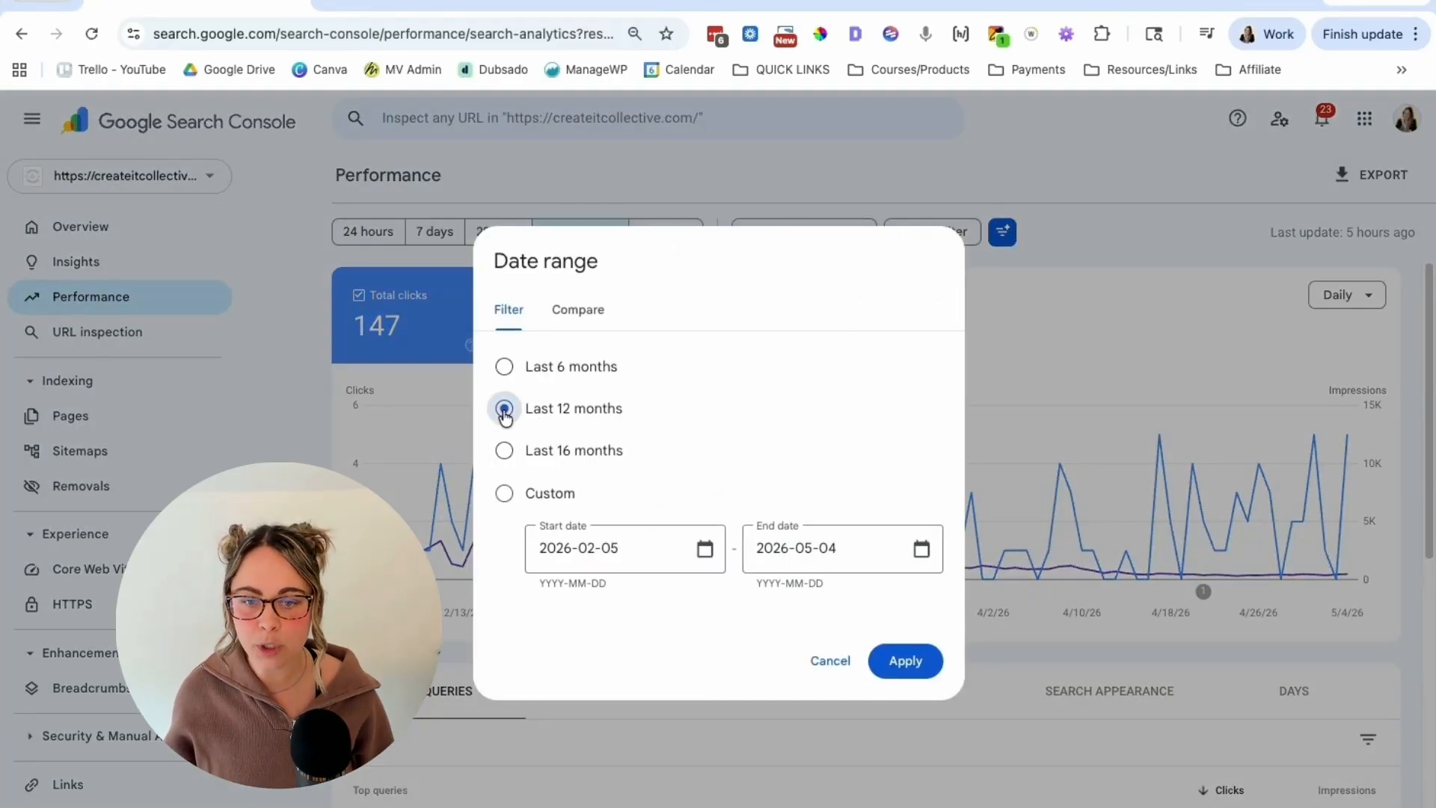
{"action": "left_click", "coordinate": [898, 662]}
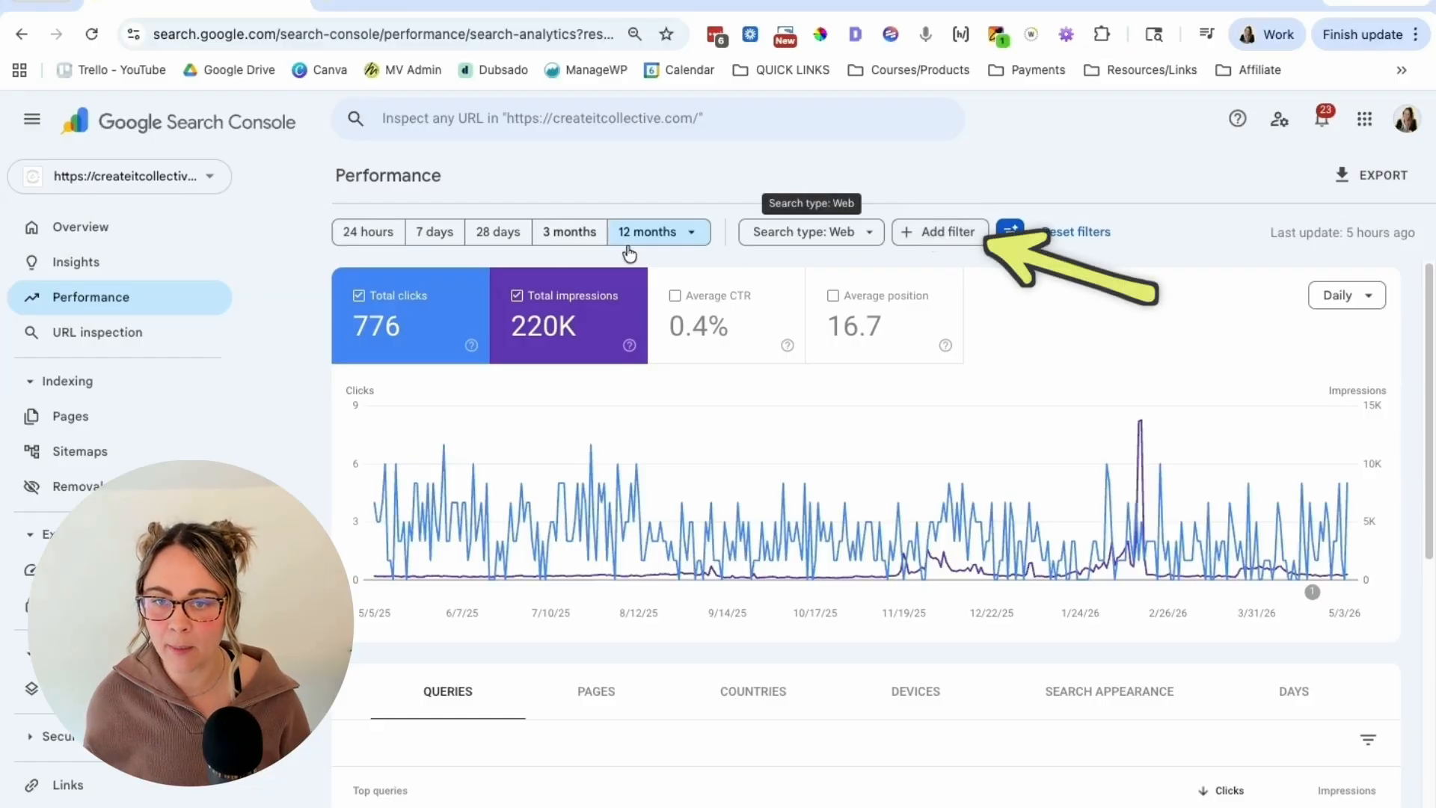
Step: Add a query filter by custom regex, matching ^(?:\S+\s+){9,}\S+$, to the Performance report
{"action": "left_click", "coordinate": [940, 233]}
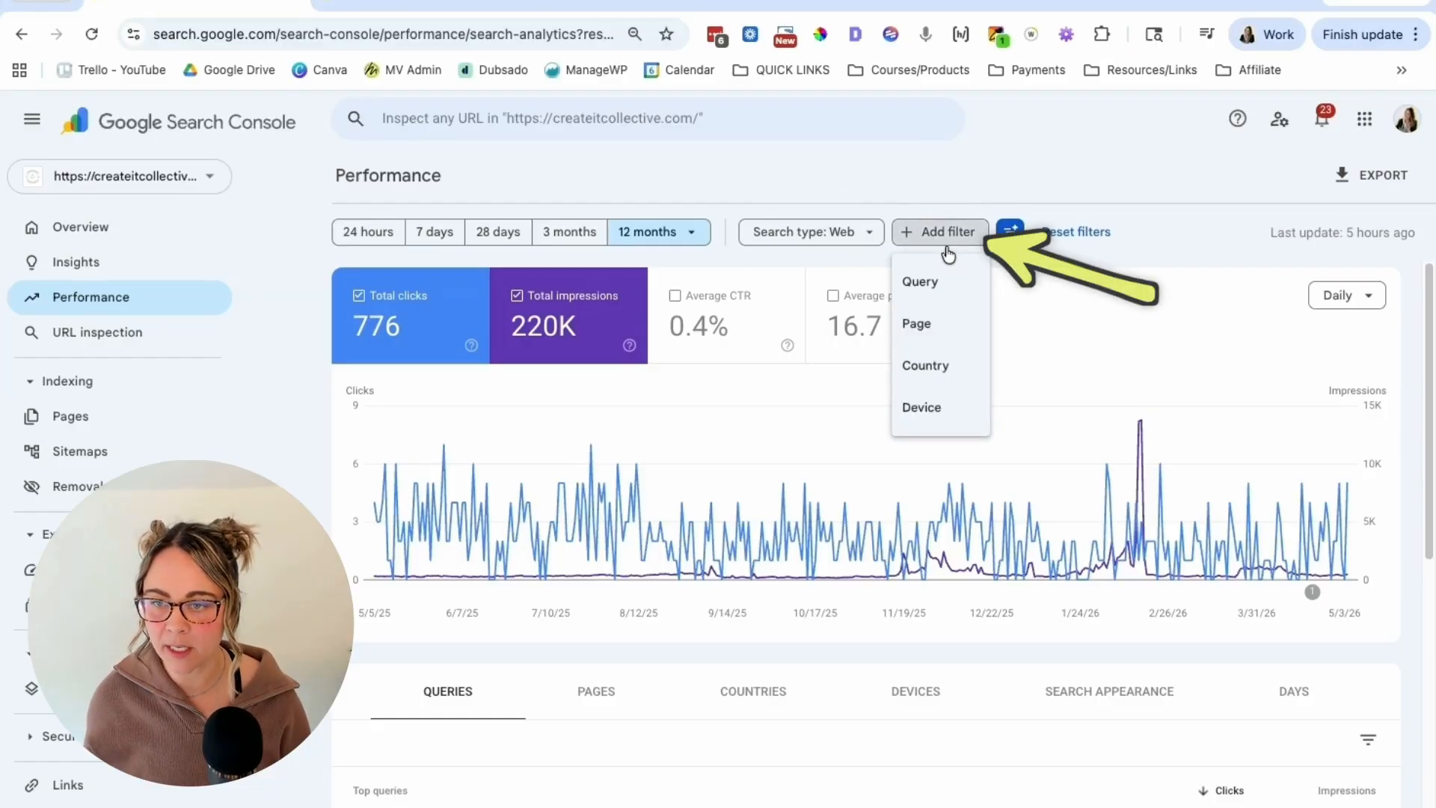
{"action": "left_click", "coordinate": [940, 287]}
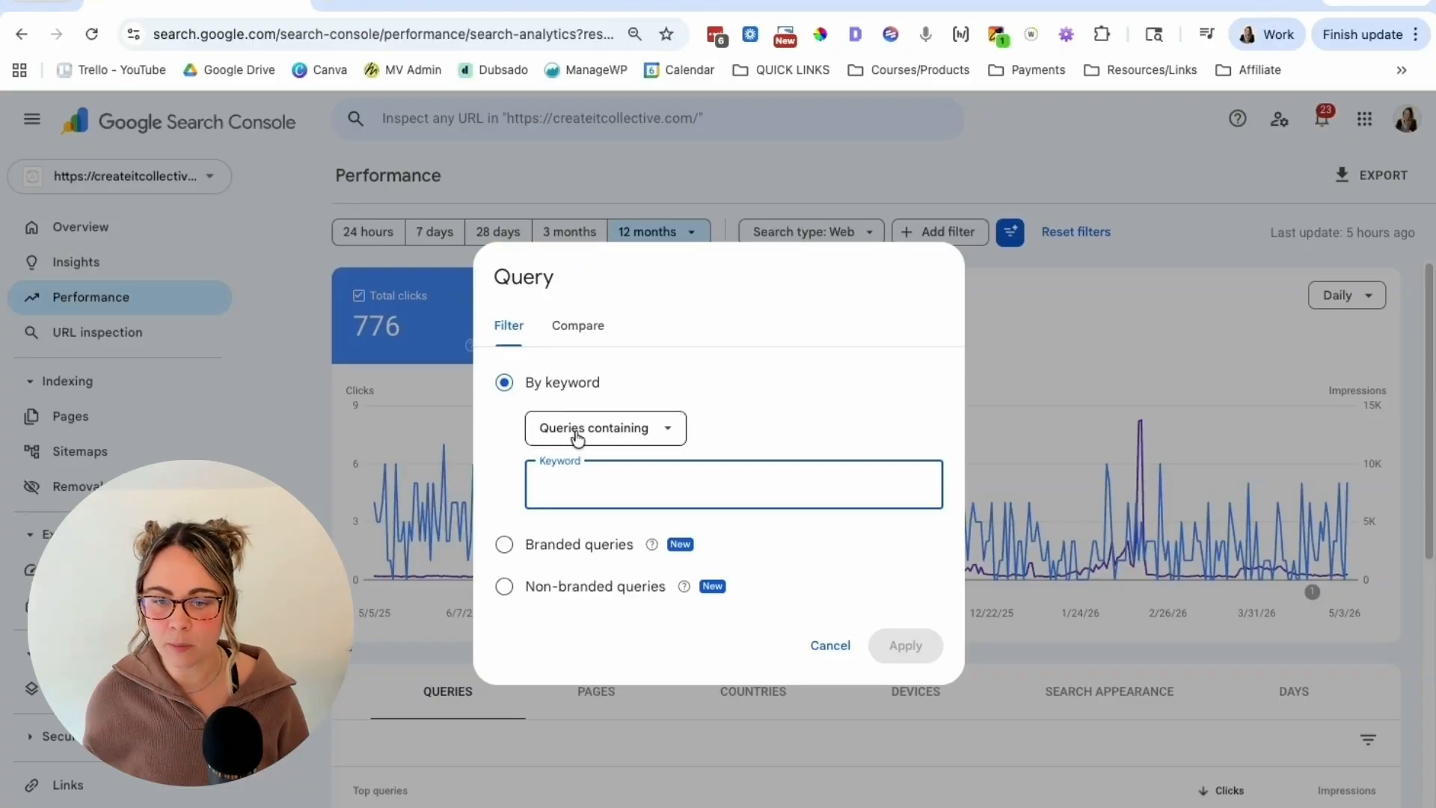
{"action": "left_click", "coordinate": [615, 437]}
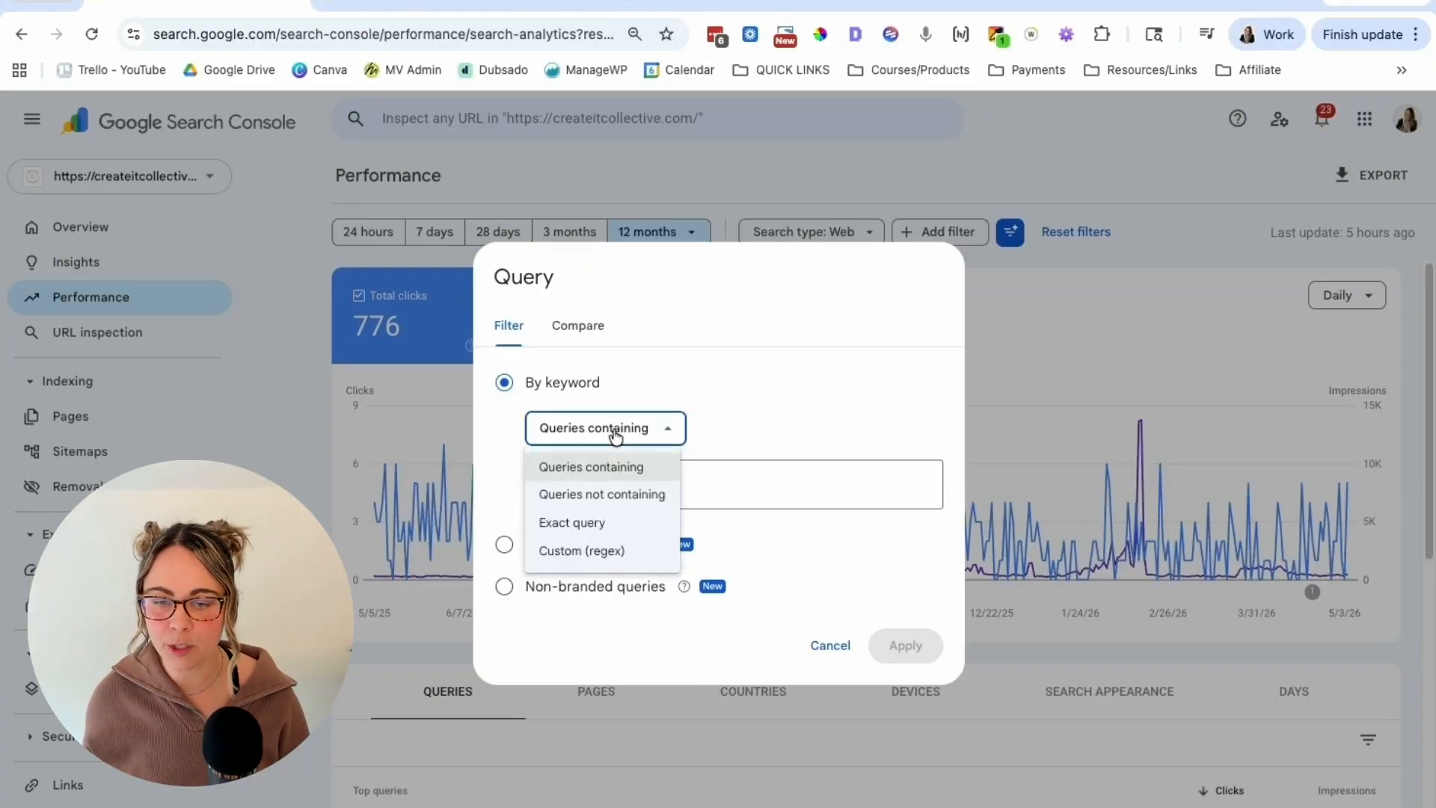
{"action": "left_click", "coordinate": [573, 552]}
{"action": "left_click", "coordinate": [596, 479]}
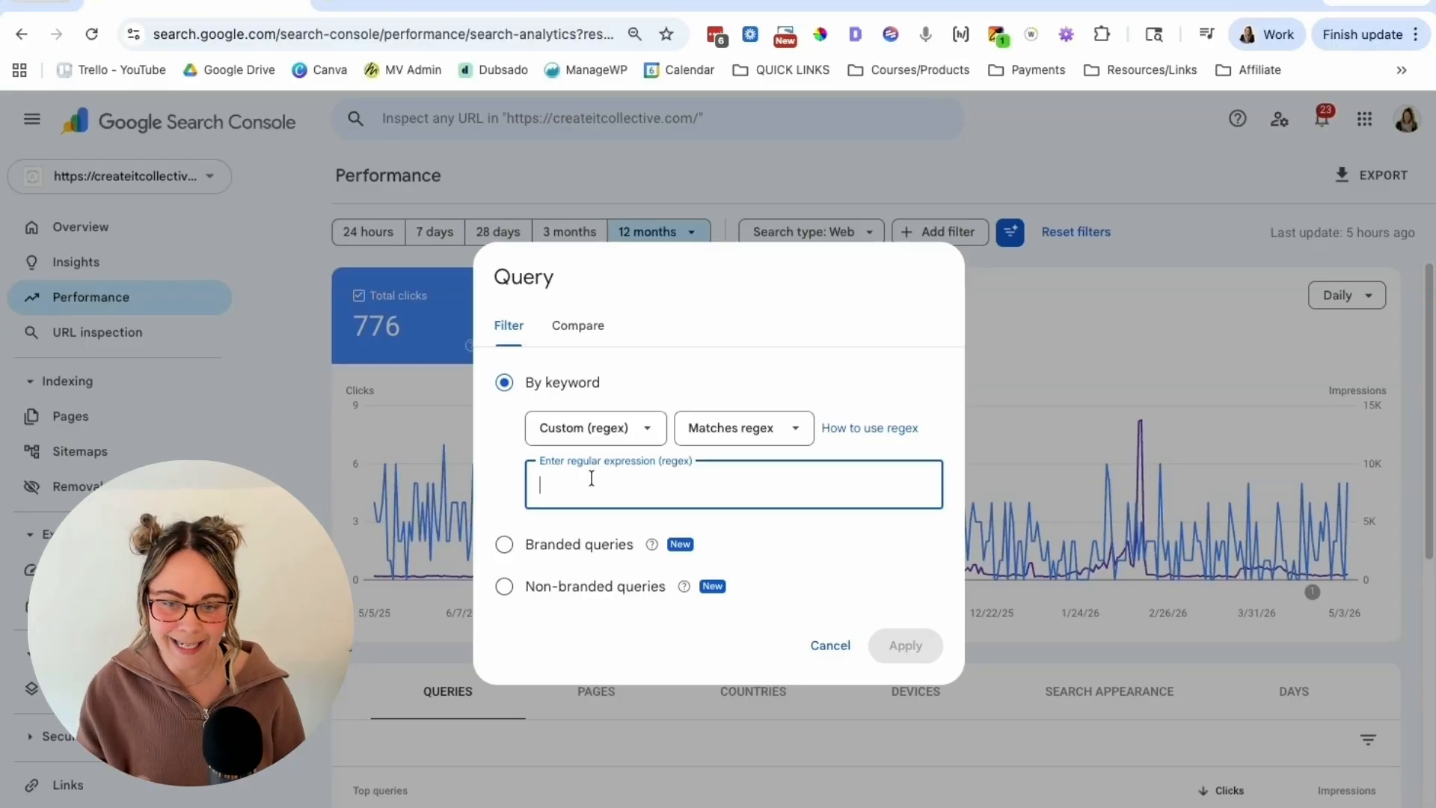
{"action": "type", "text": "^(?:\\S+\\s+){9,}\\S+$"}
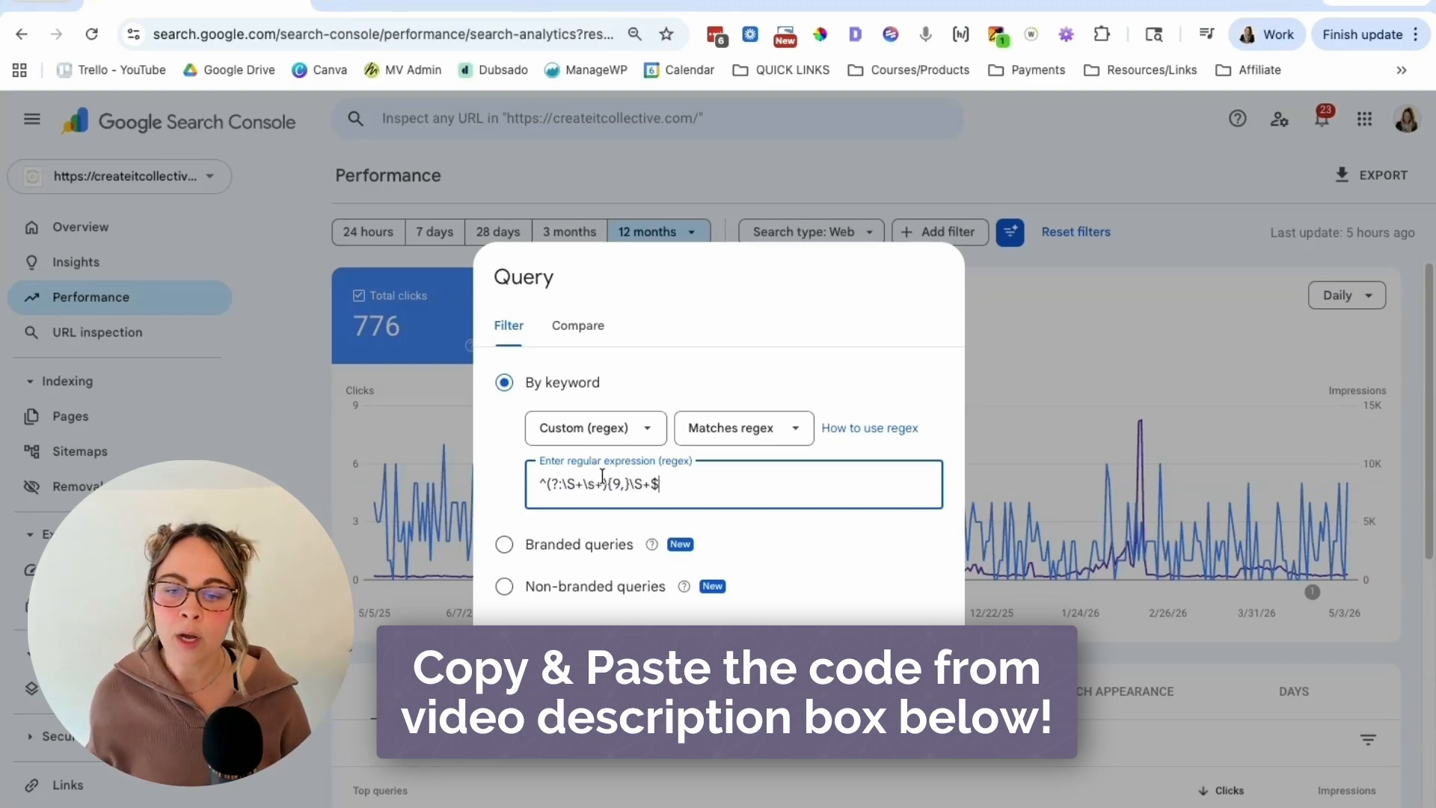
{"action": "left_click", "coordinate": [907, 648]}
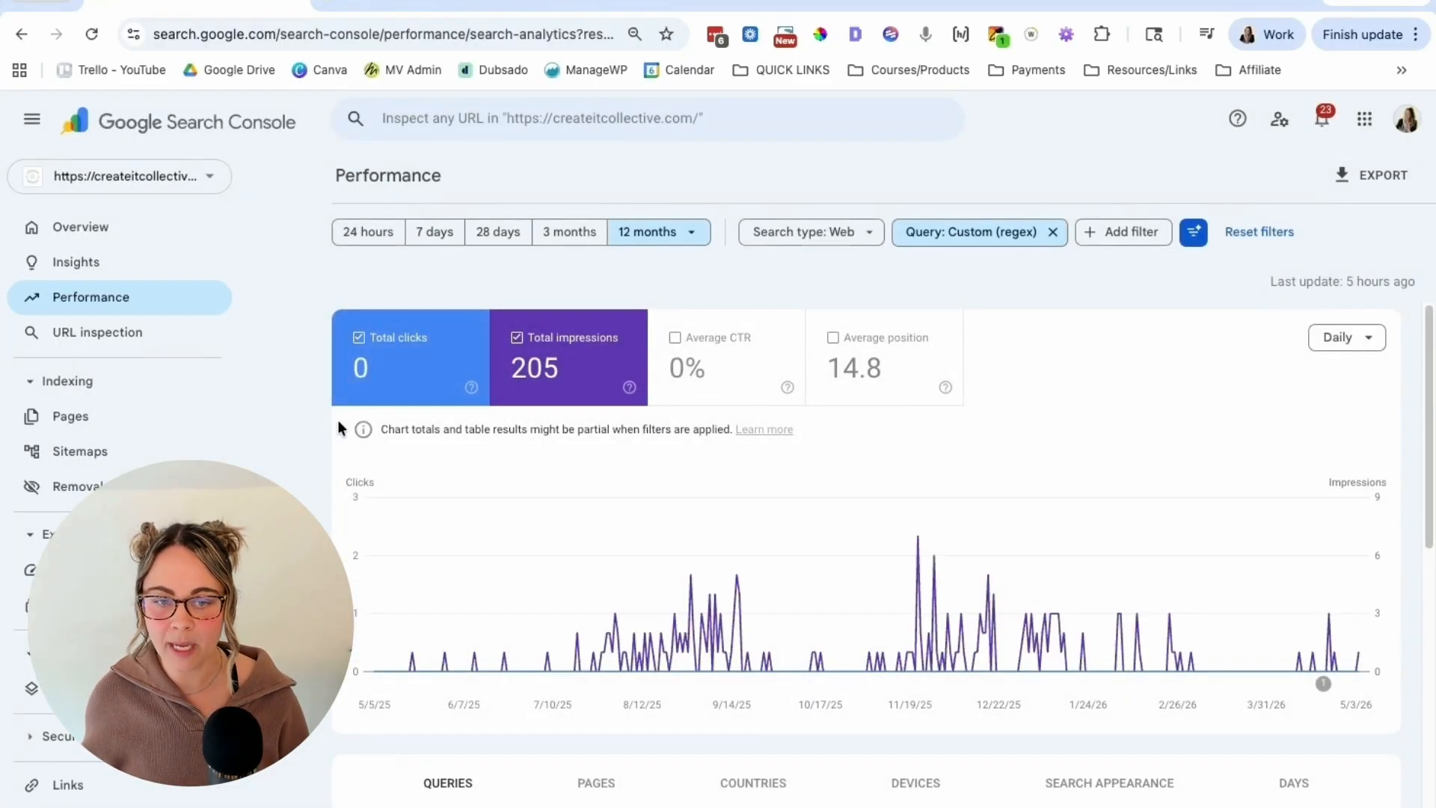
Step: Review the filtered queries and view the pages for "the perfect gift in clarence center ny, gift shop, clarence center"
{"action": "scroll", "coordinate": [339, 423], "scroll_direction": "down", "scroll_amount": 7}
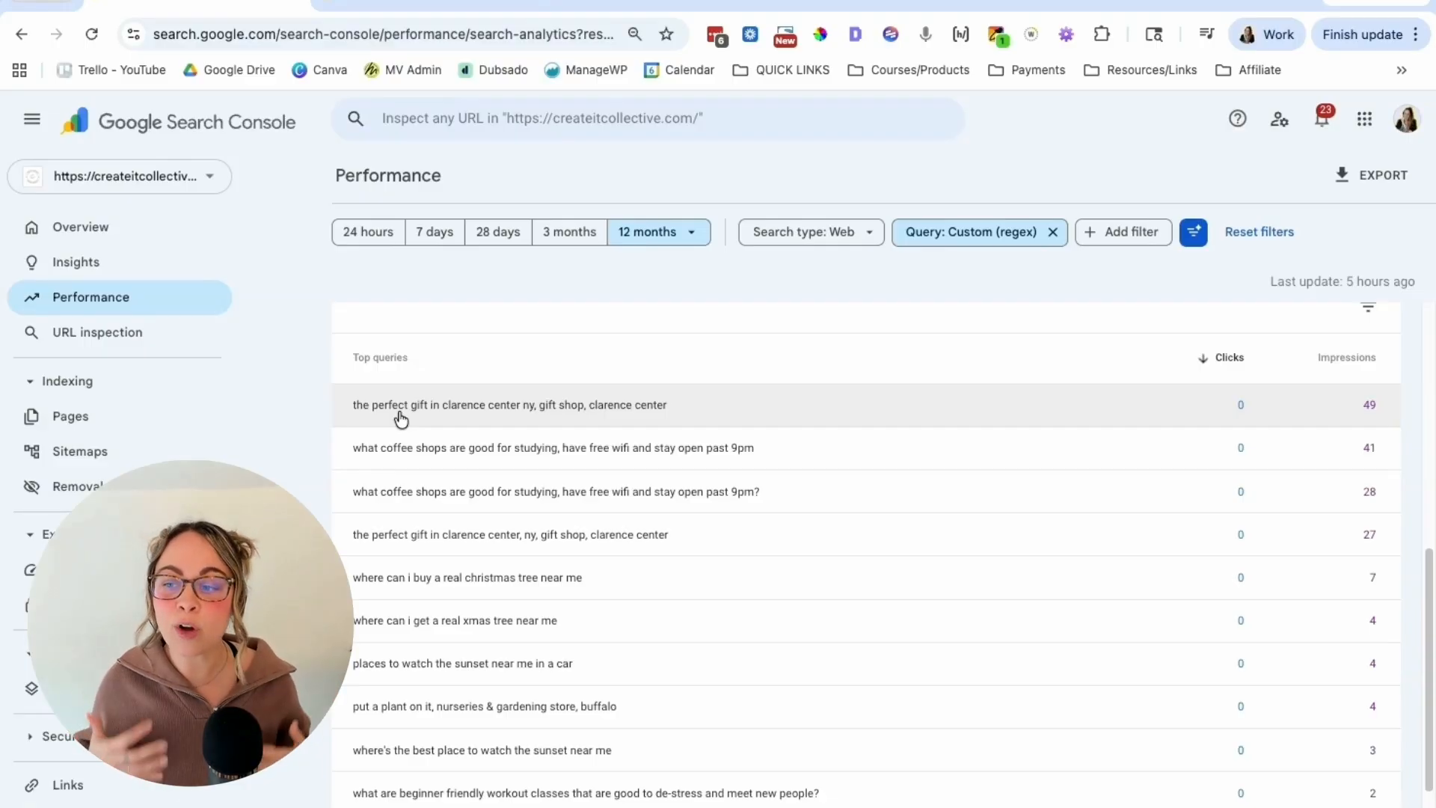
{"action": "scroll", "coordinate": [524, 449], "scroll_direction": "down", "scroll_amount": 2}
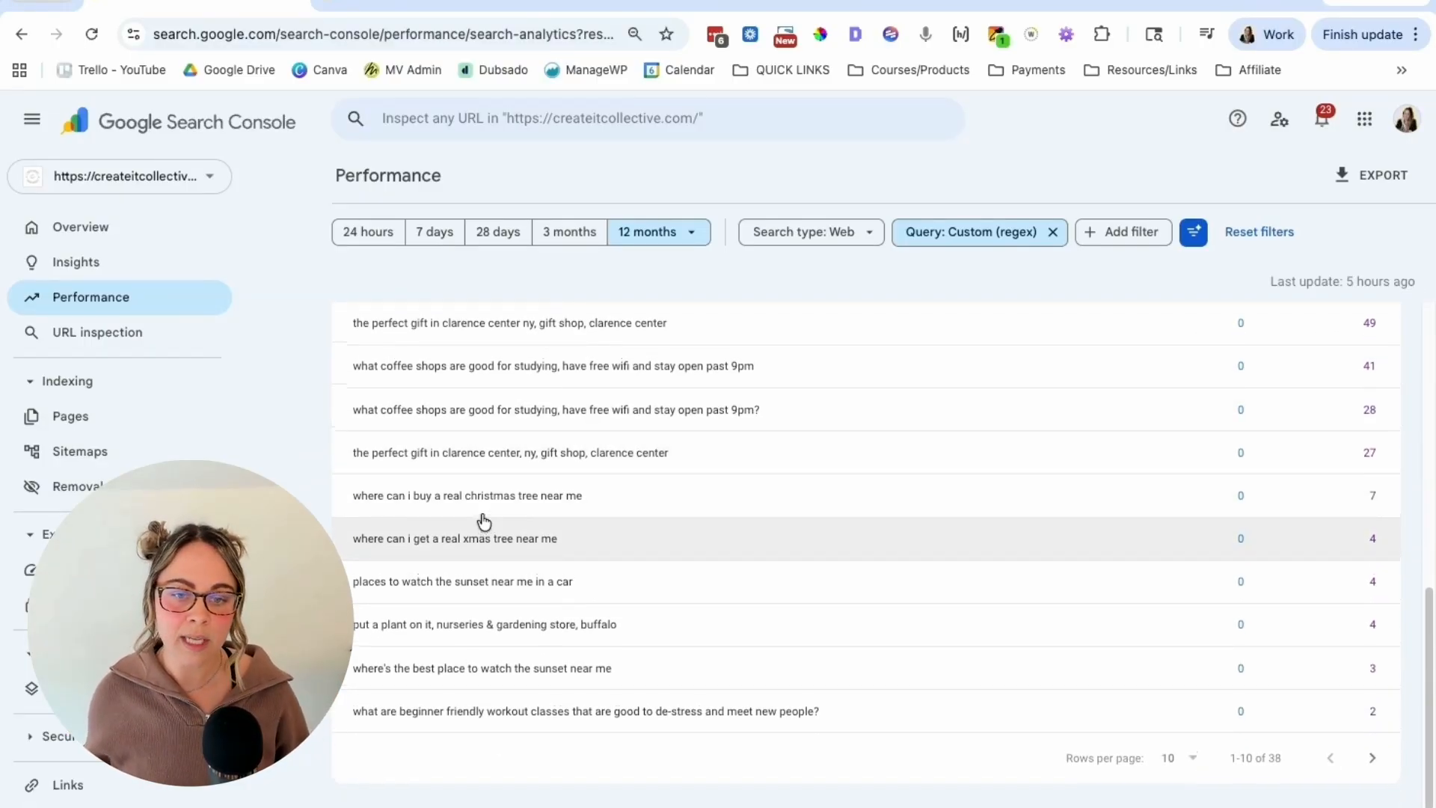
{"action": "scroll", "coordinate": [457, 479], "scroll_direction": "up", "scroll_amount": 1}
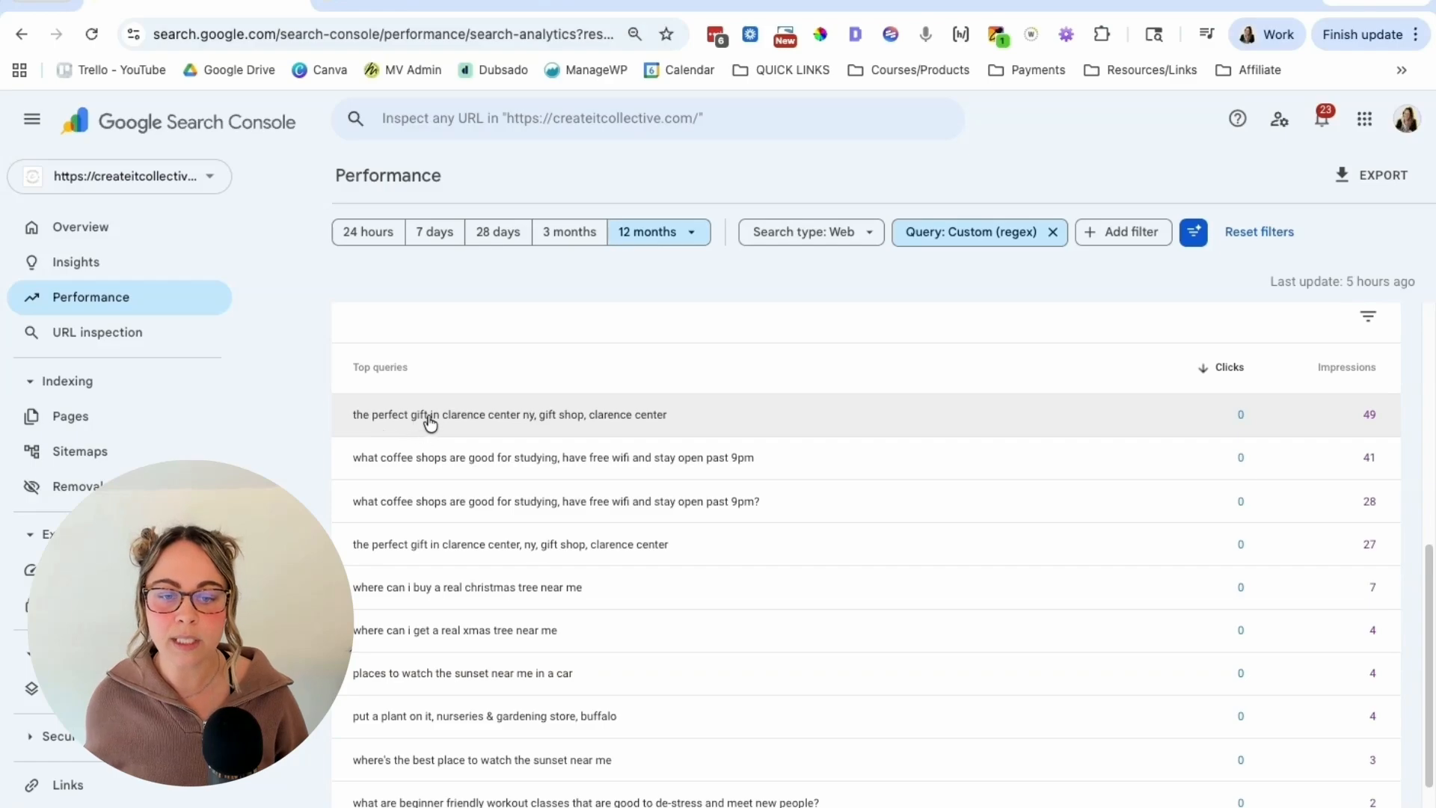
{"action": "left_click", "coordinate": [538, 419]}
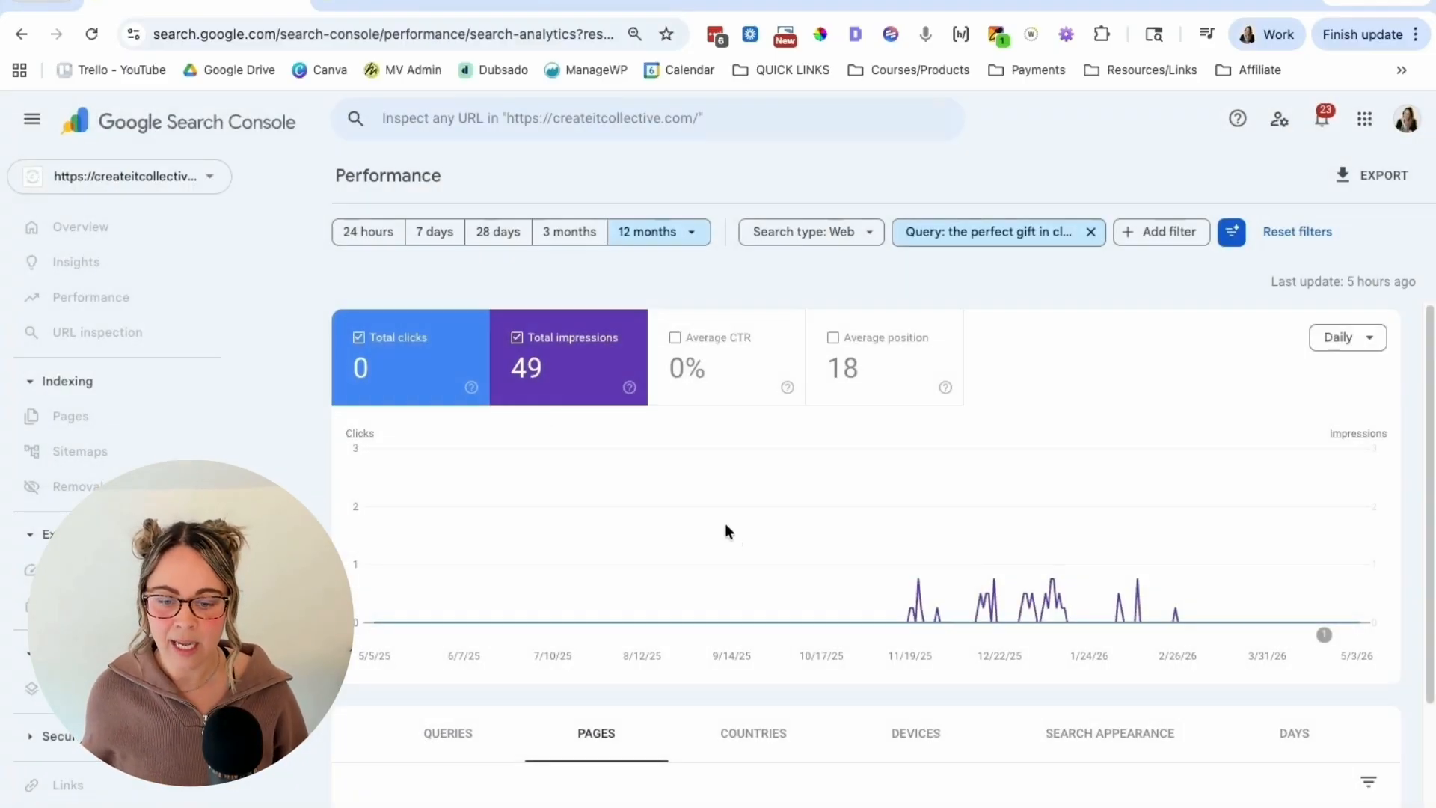
{"action": "scroll", "coordinate": [673, 524], "scroll_direction": "down", "scroll_amount": 2}
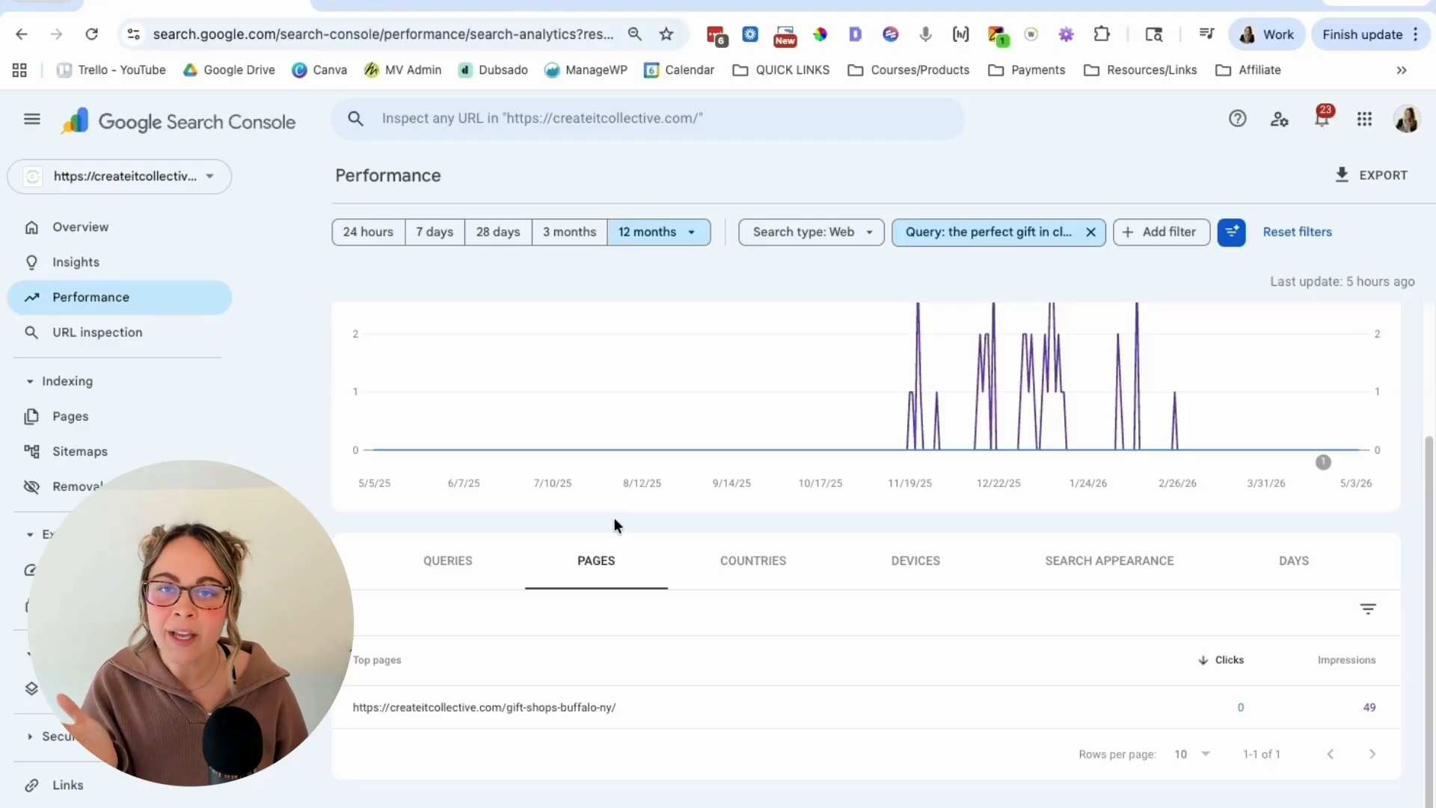
{"action": "scroll", "coordinate": [379, 577], "scroll_direction": "up", "scroll_amount": 1}
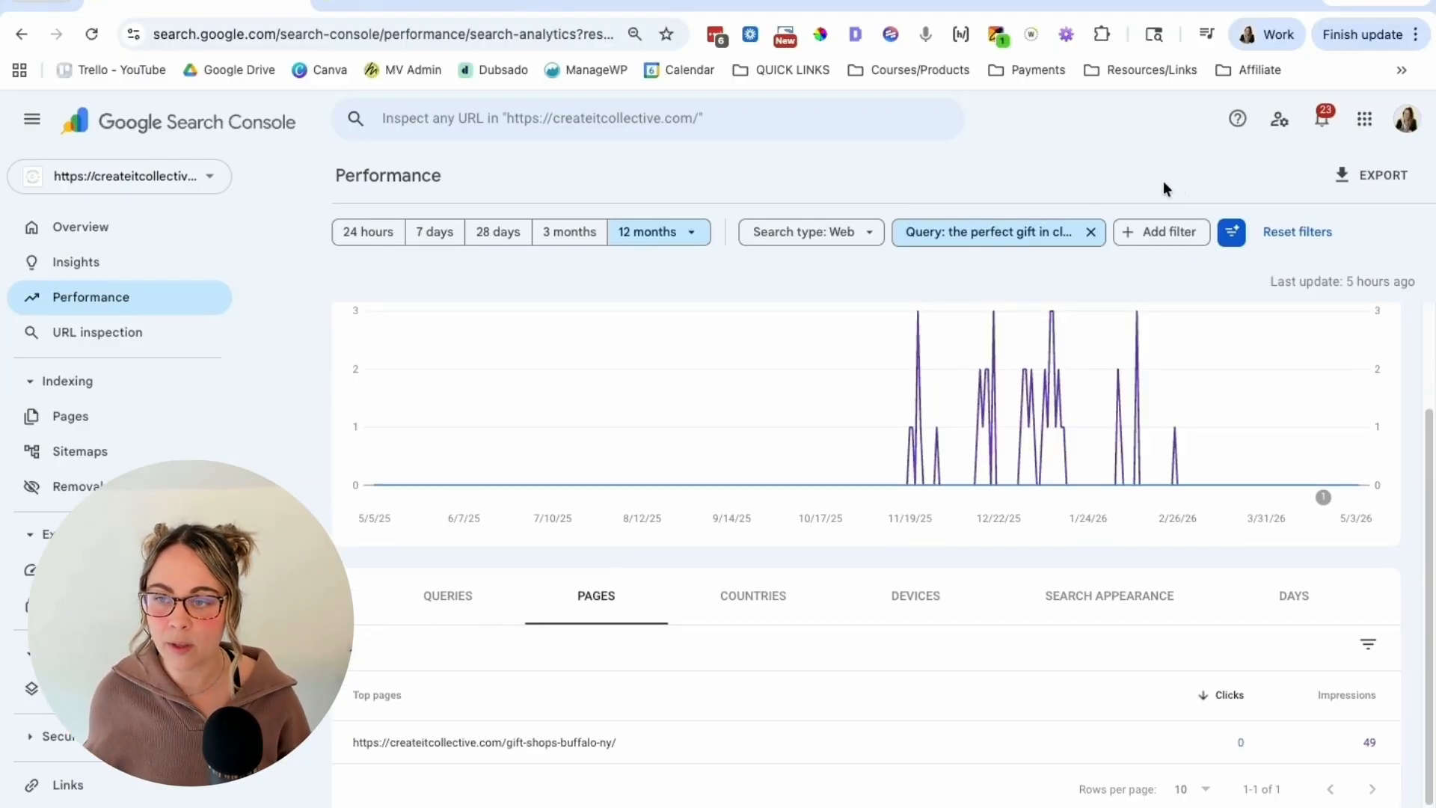
Step: Remove the single-query filter and switch the results table back to queries
{"action": "left_click", "coordinate": [1092, 236]}
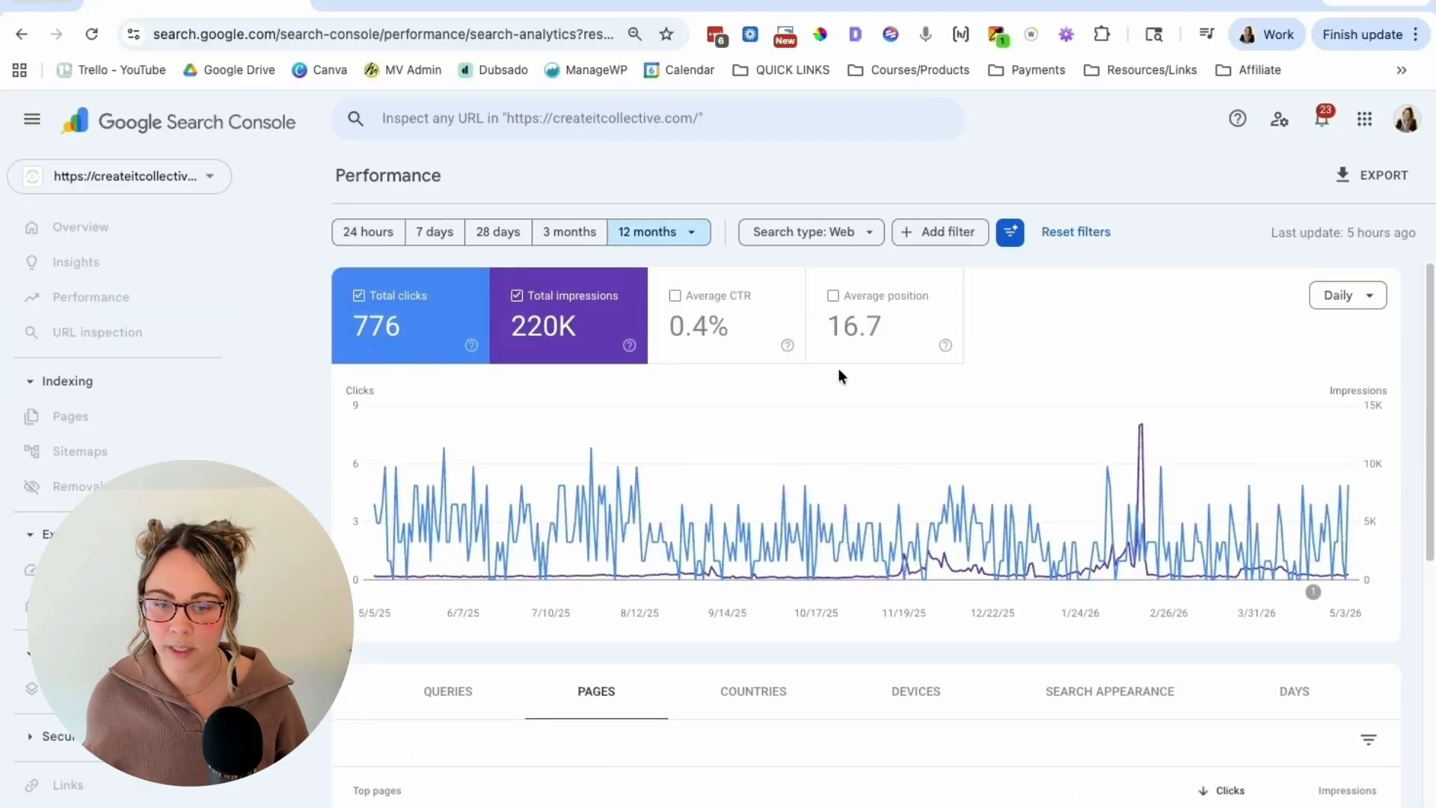
{"action": "scroll", "coordinate": [985, 277], "scroll_direction": "down", "scroll_amount": 5}
{"action": "left_click", "coordinate": [447, 353]}
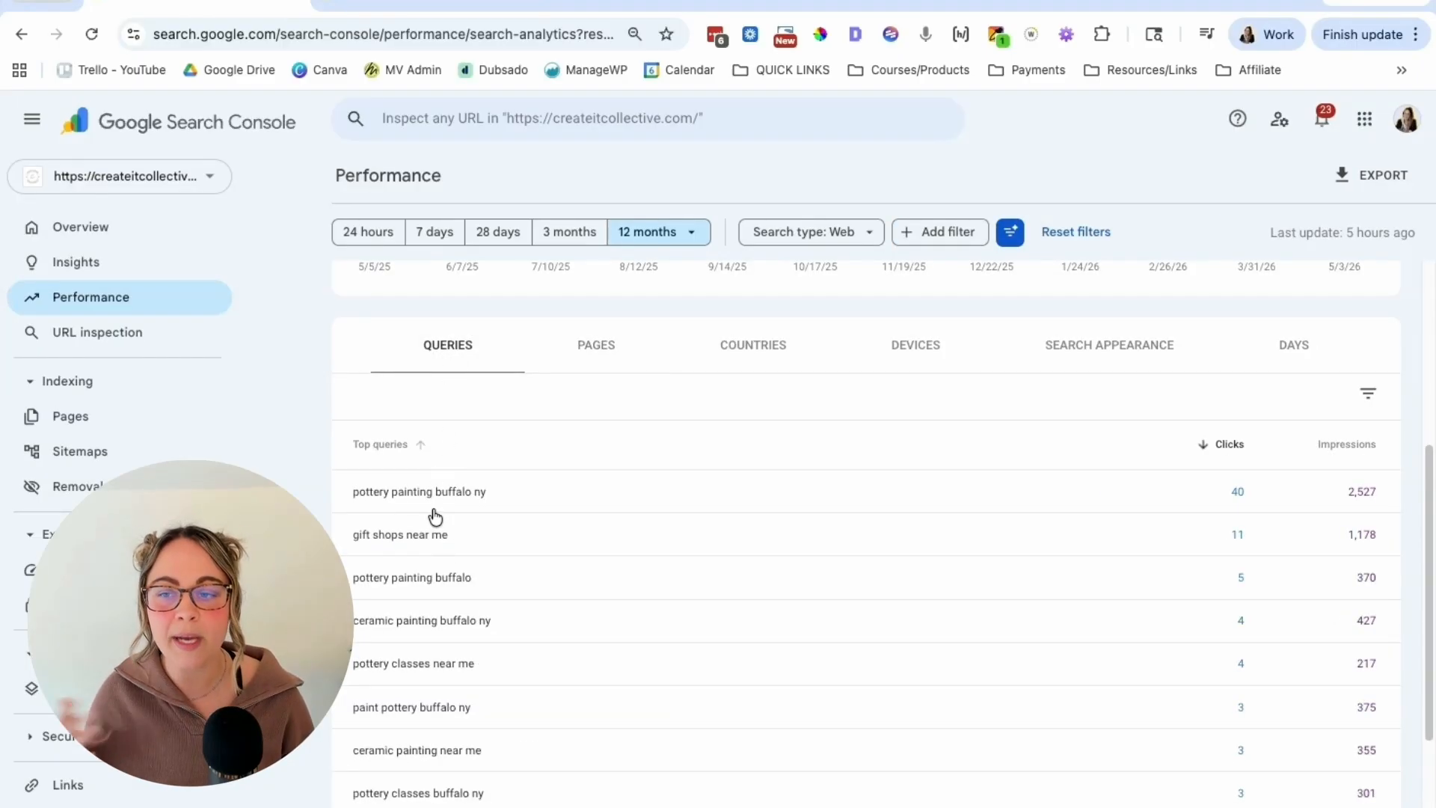
Step: Reapply the custom regex query filter ^(?:\S+\s+){9,}\S+$ and review the list of long queries
{"action": "left_click", "coordinate": [953, 238]}
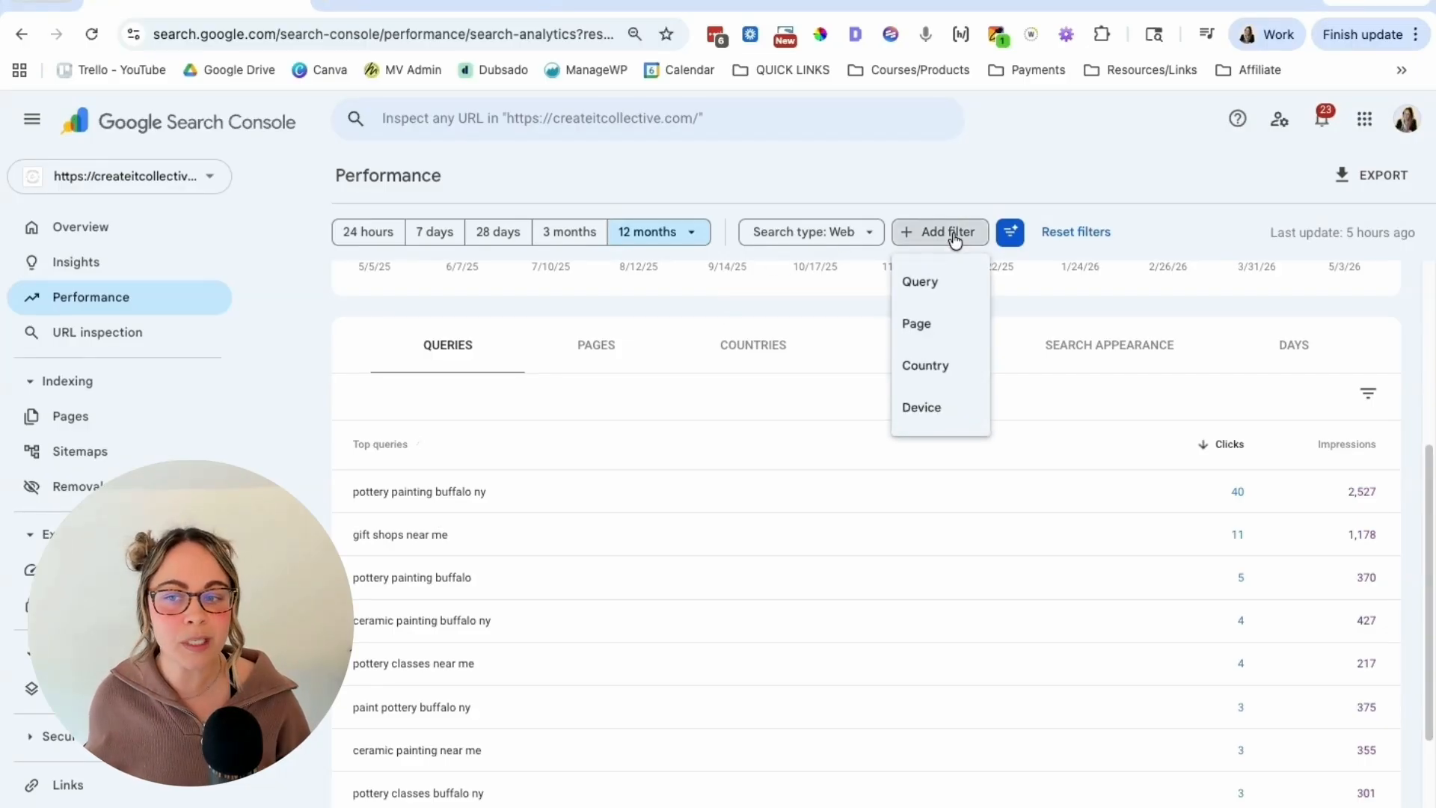
{"action": "left_click", "coordinate": [920, 281]}
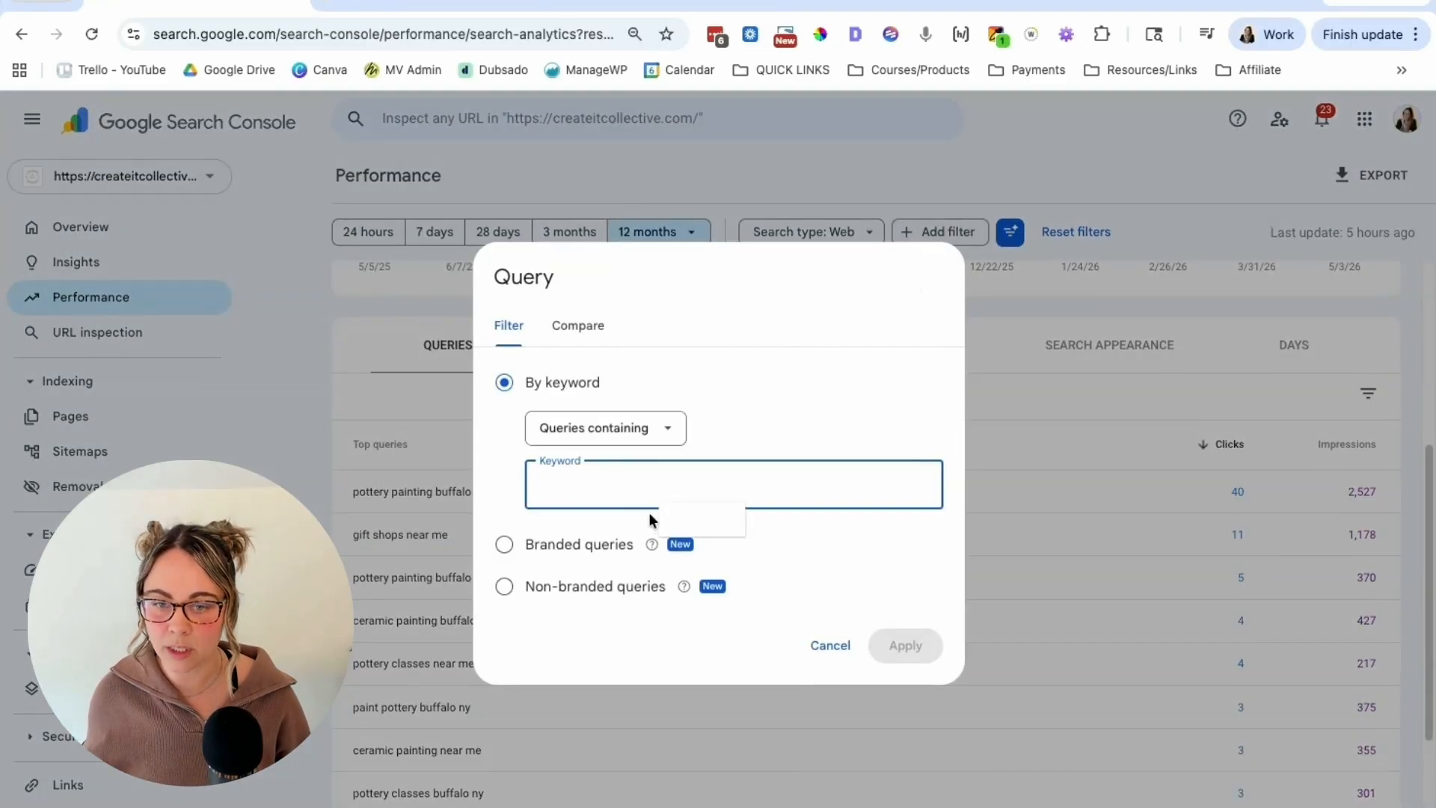
{"action": "left_click", "coordinate": [623, 441]}
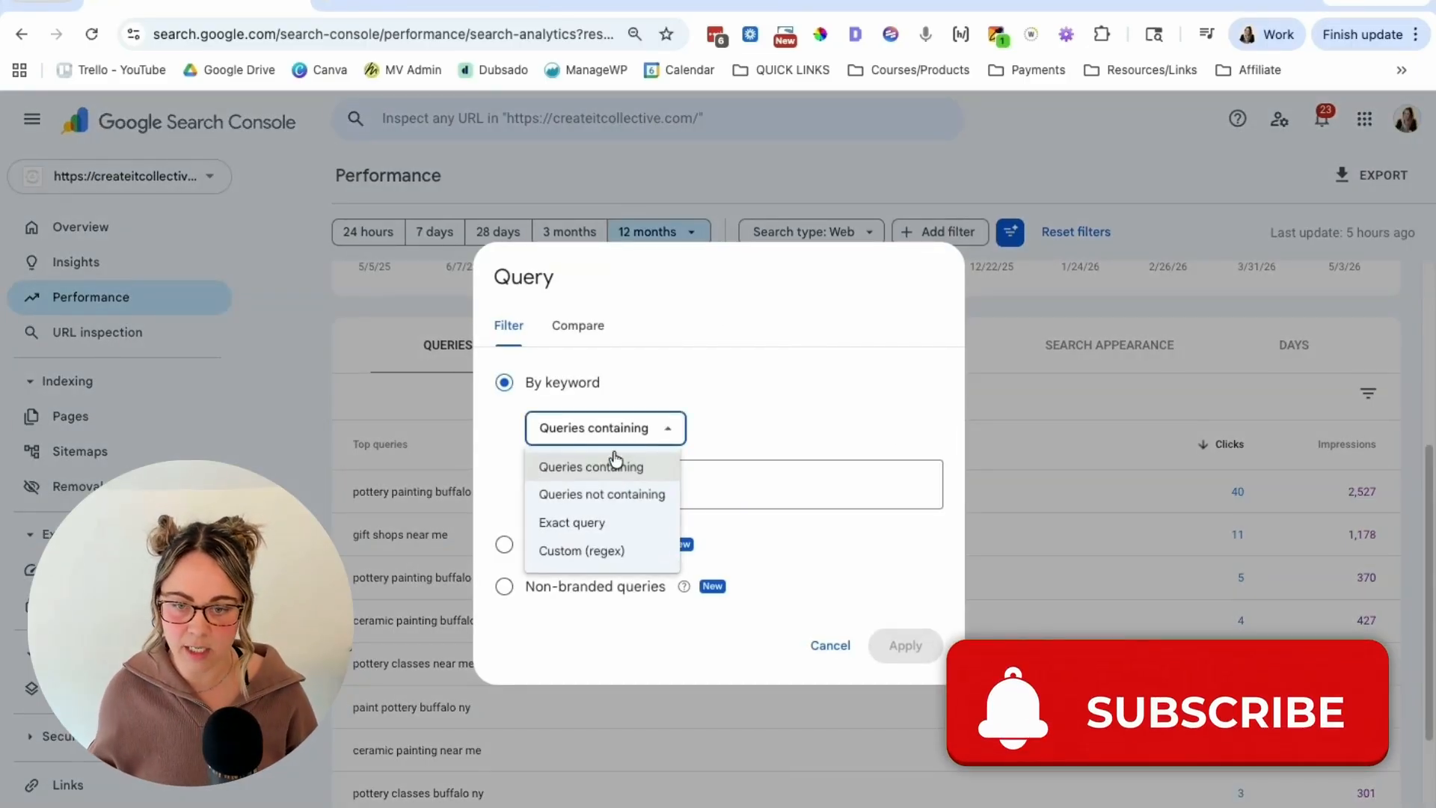
{"action": "left_click", "coordinate": [588, 554]}
{"action": "left_click", "coordinate": [610, 488]}
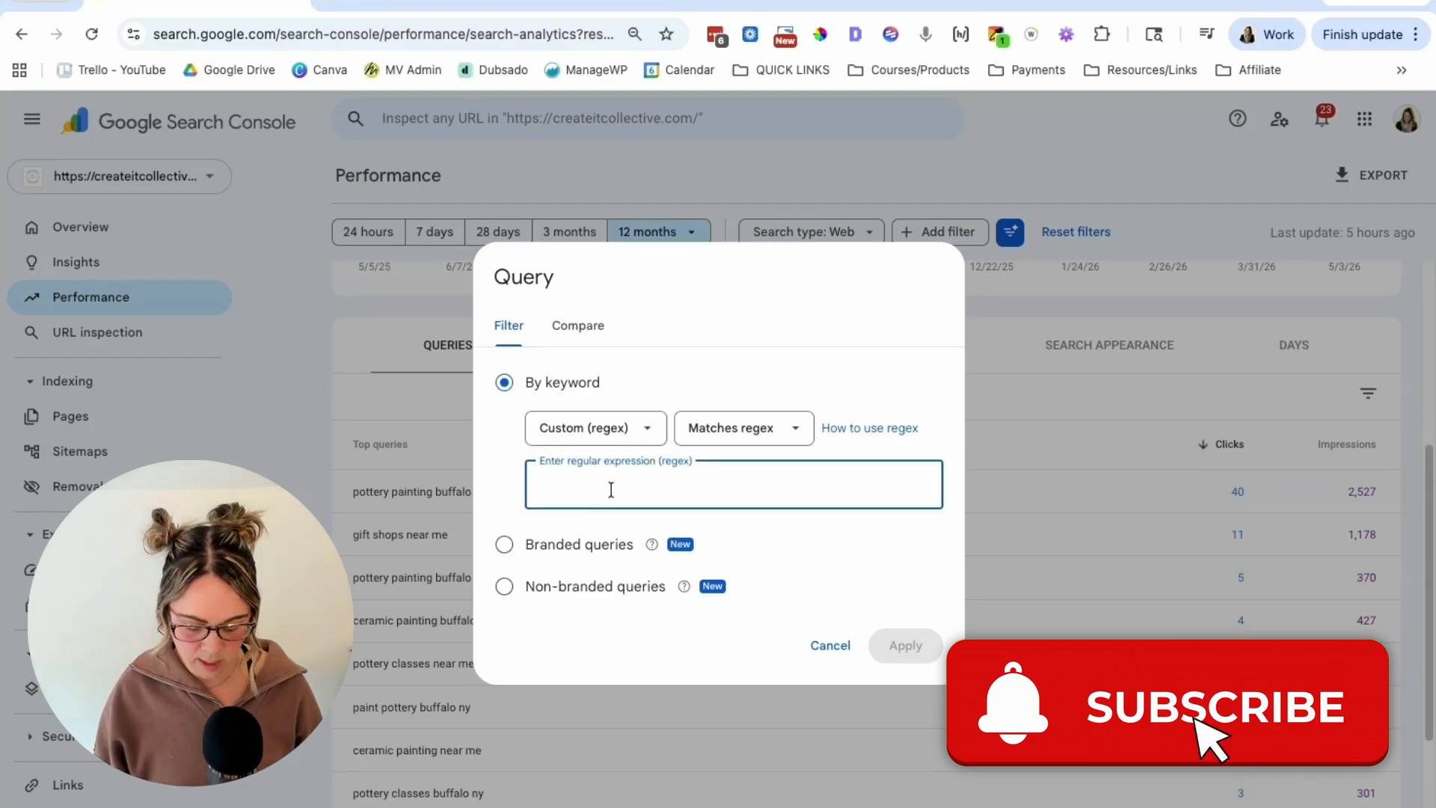
{"action": "type", "text": "^(?:\\S+\\s+){9,}\\S+$"}
{"action": "left_click", "coordinate": [905, 646]}
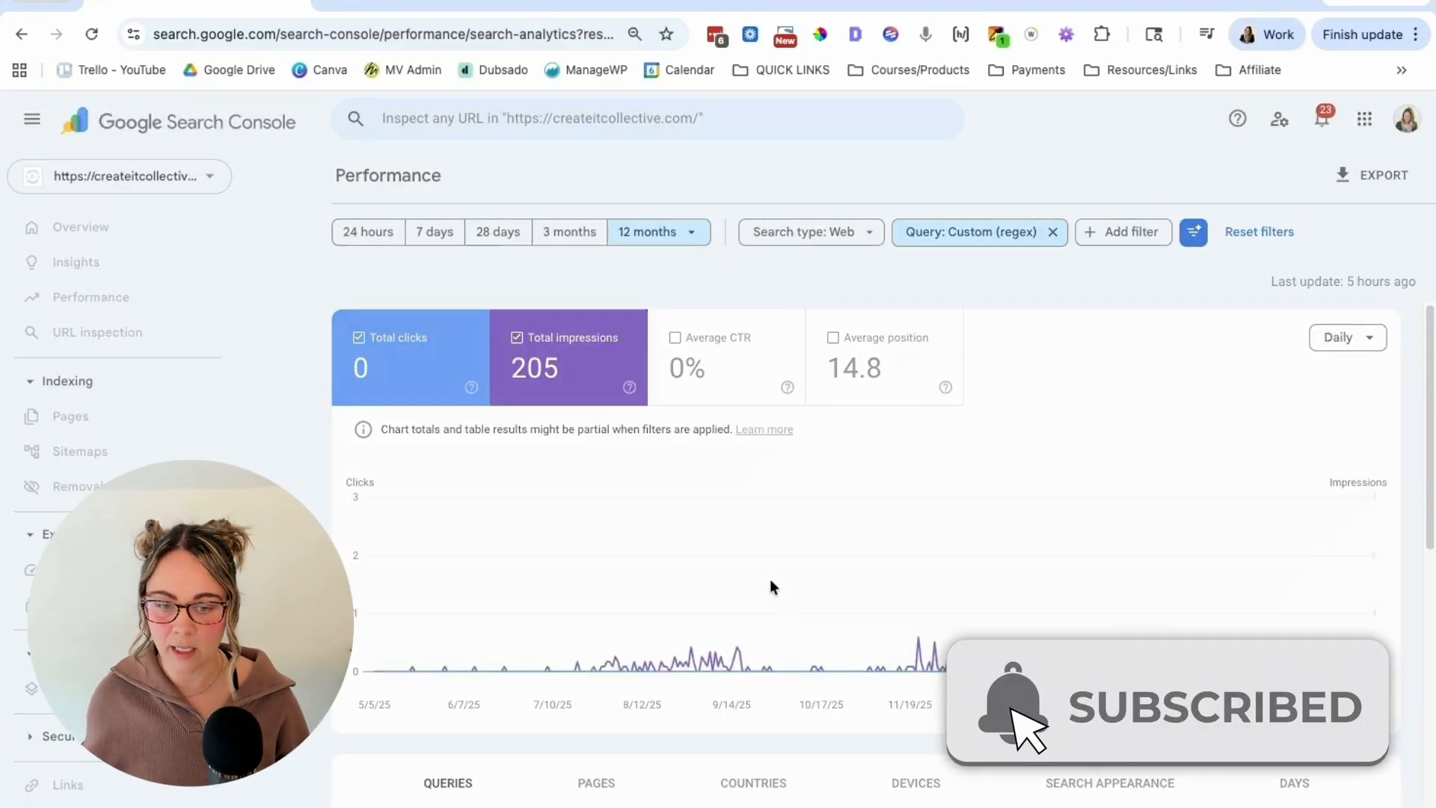
{"action": "scroll", "coordinate": [722, 591], "scroll_direction": "down", "scroll_amount": 7}
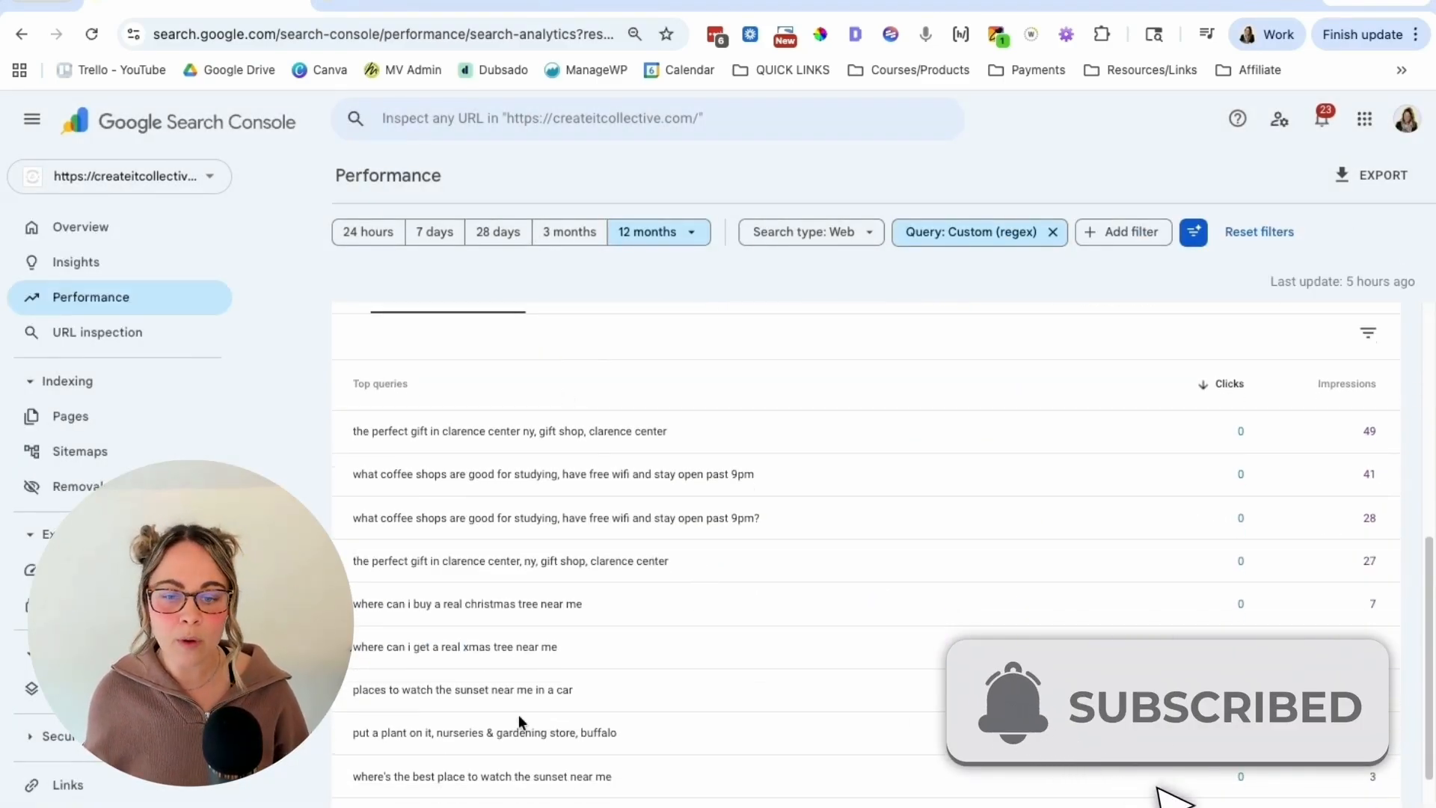
{"action": "scroll", "coordinate": [551, 636], "scroll_direction": "down", "scroll_amount": 1}
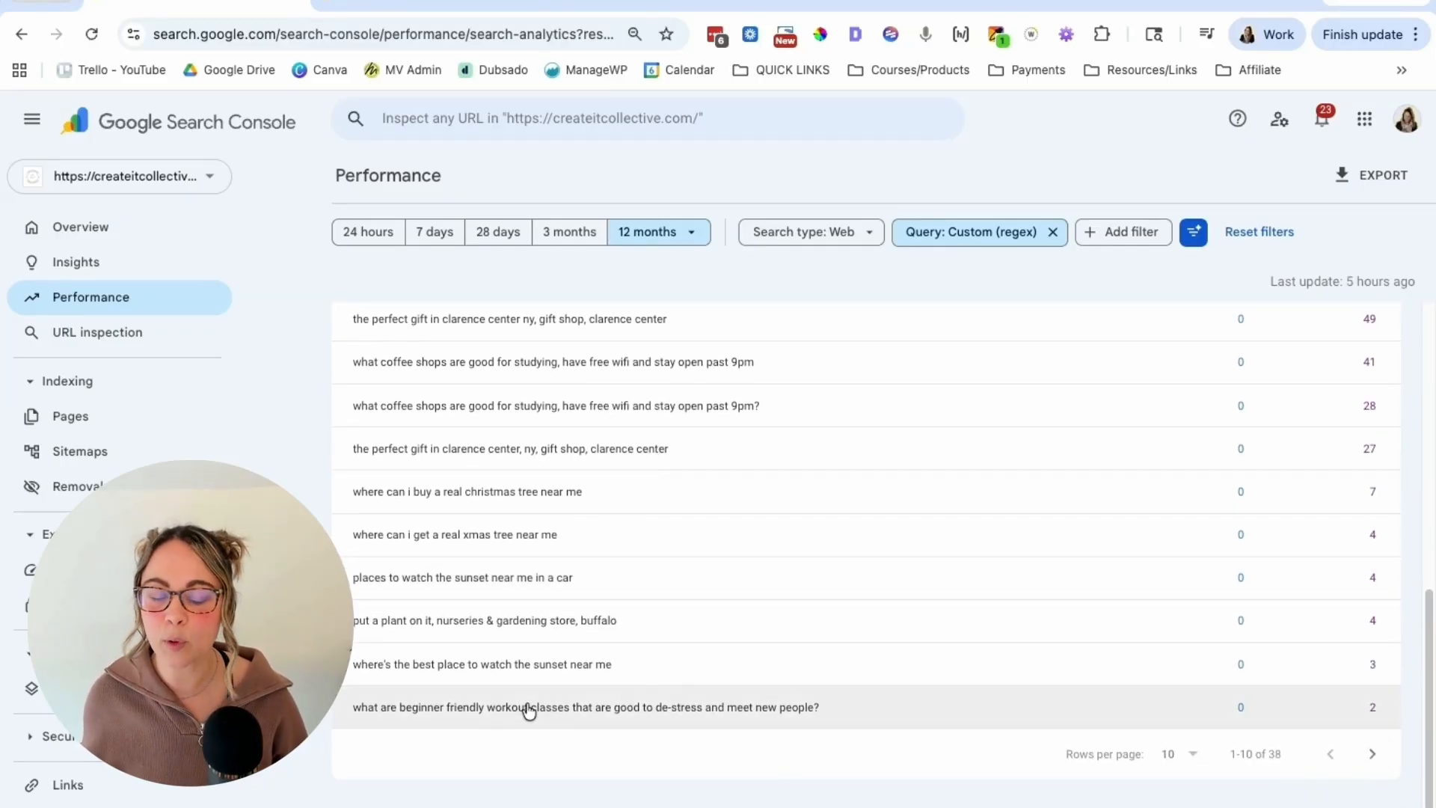
{"action": "scroll", "coordinate": [529, 709], "scroll_direction": "up", "scroll_amount": 1}
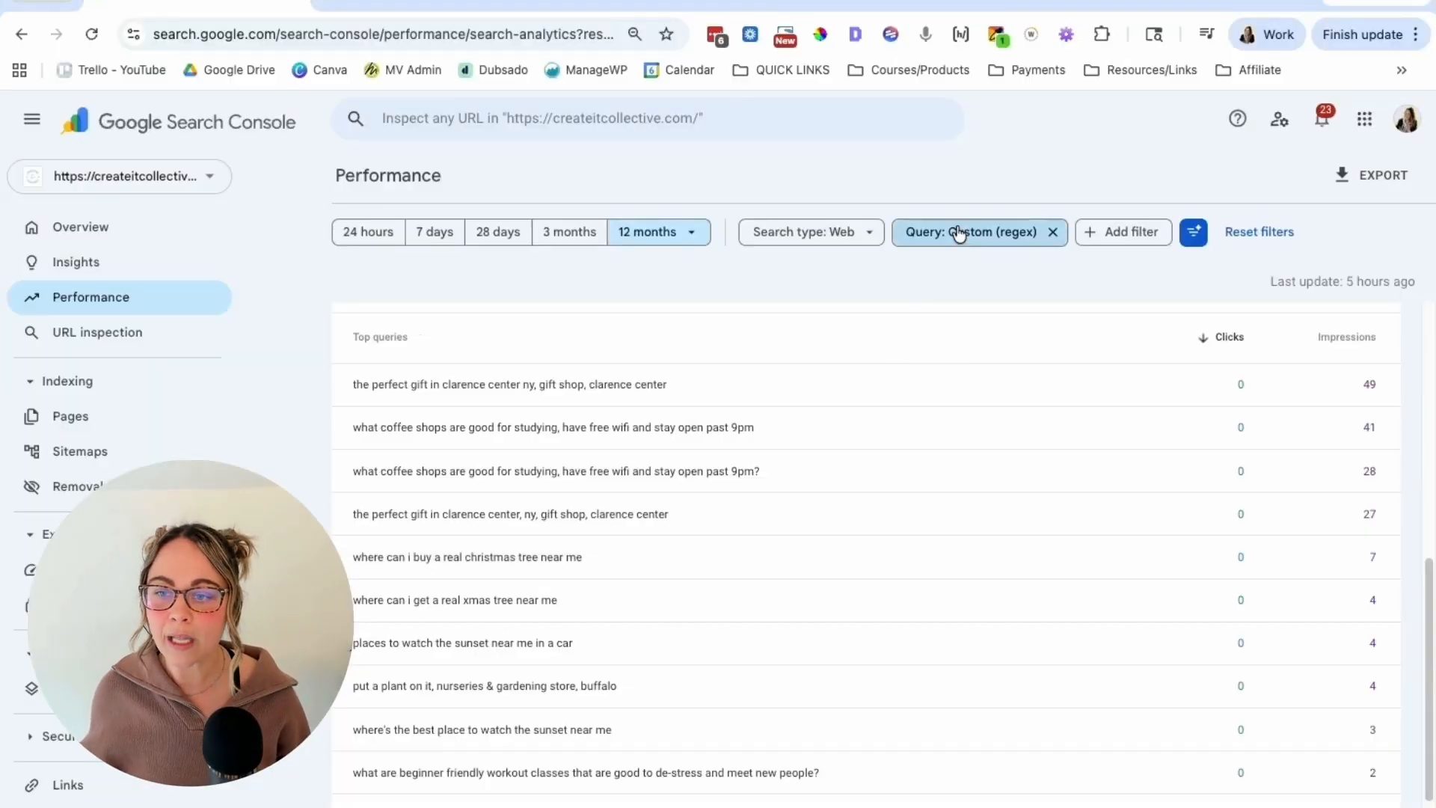
Step: Change the regex filter's minimum repetition count to 25 and apply it
{"action": "left_click", "coordinate": [957, 234]}
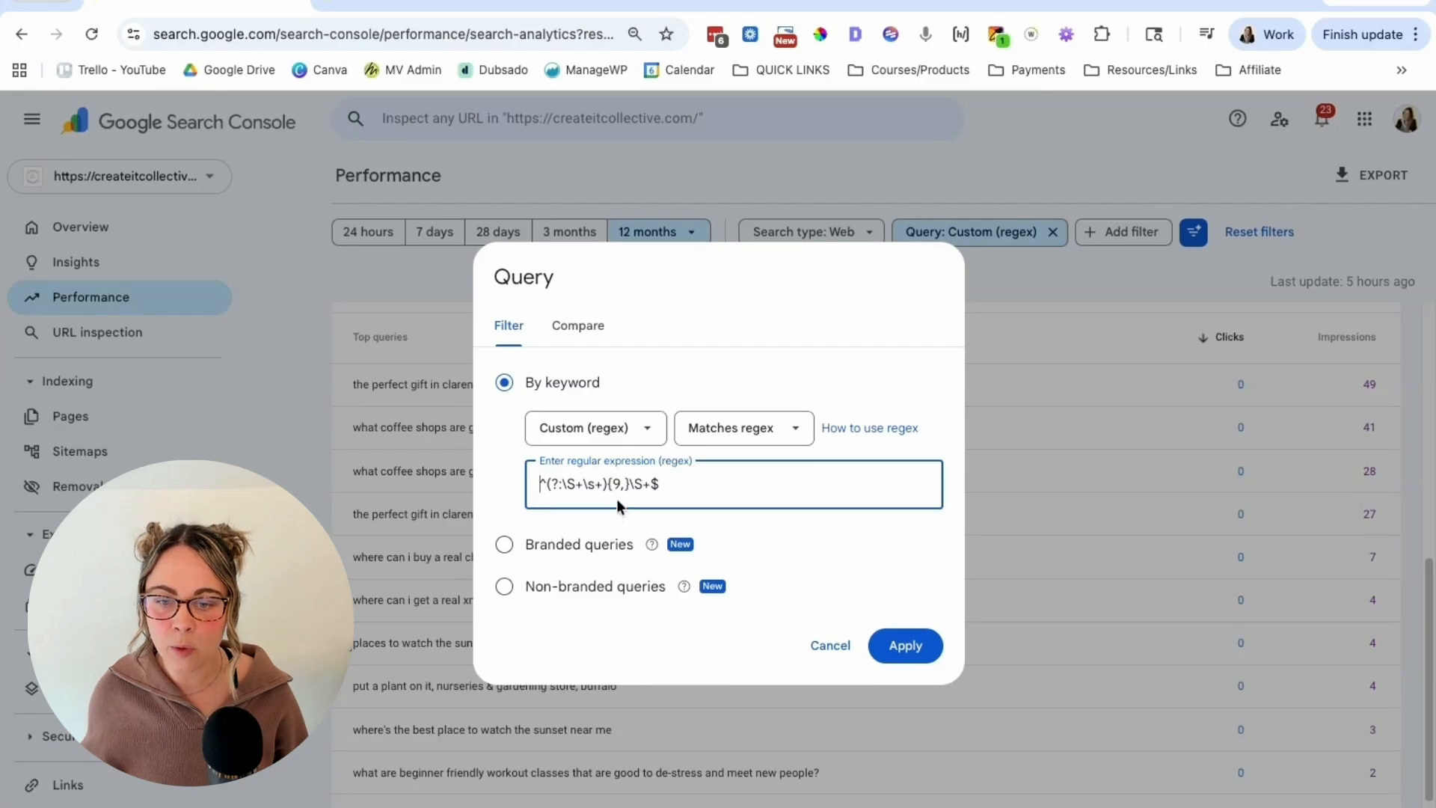
{"action": "left_click_drag", "start_coordinate": [620, 484], "coordinate": [612, 483]}
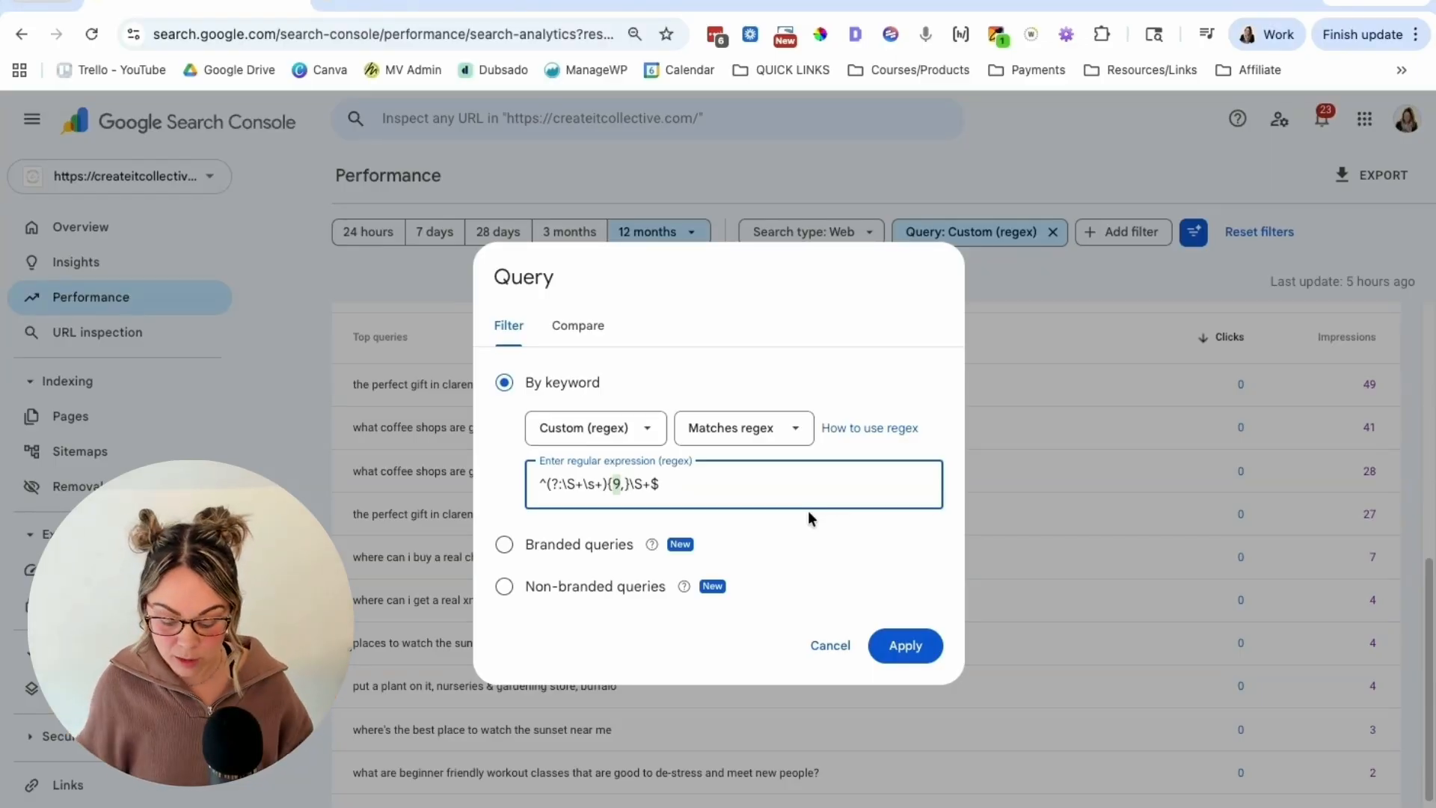
{"action": "key", "text": "BackSpace"}
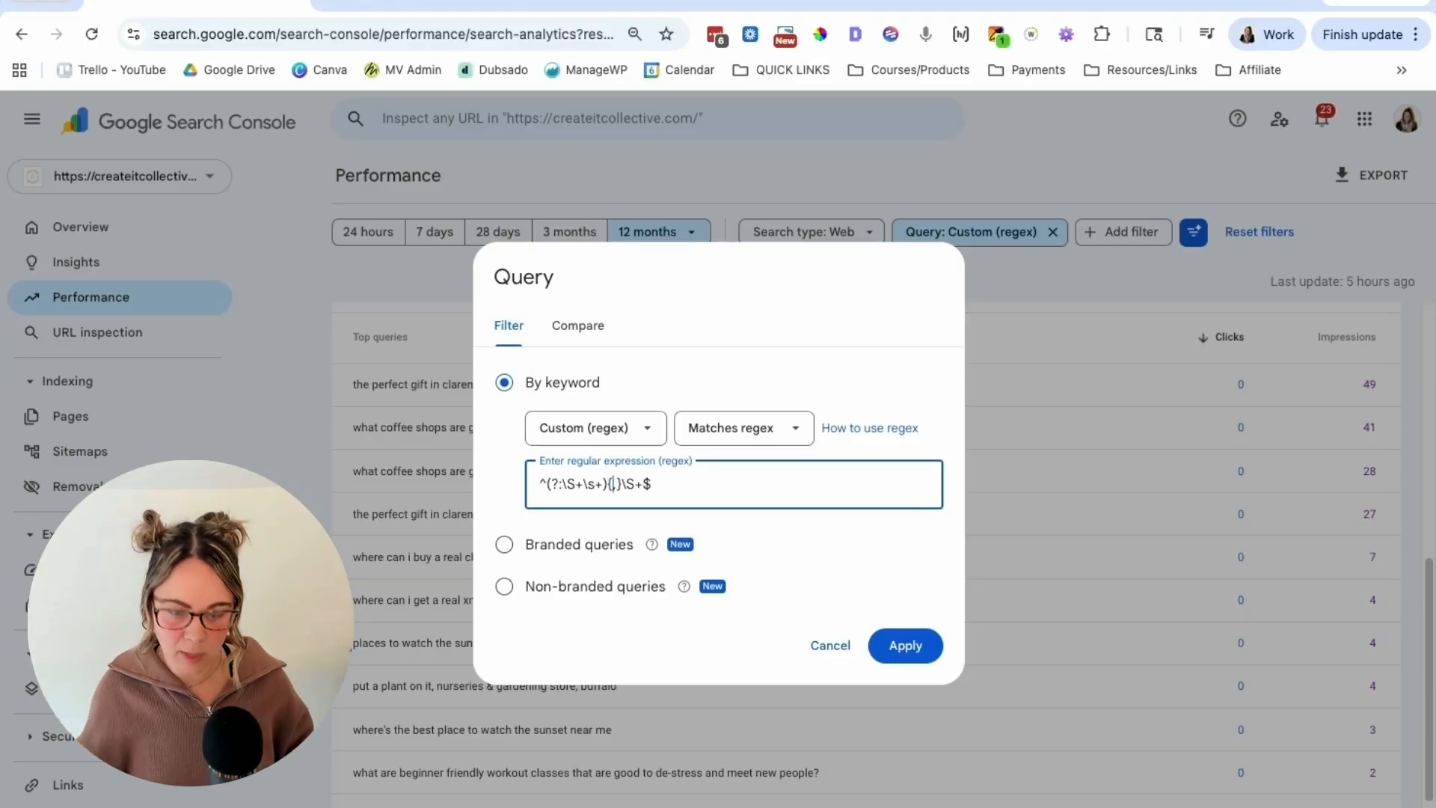
{"action": "type", "text": "25"}
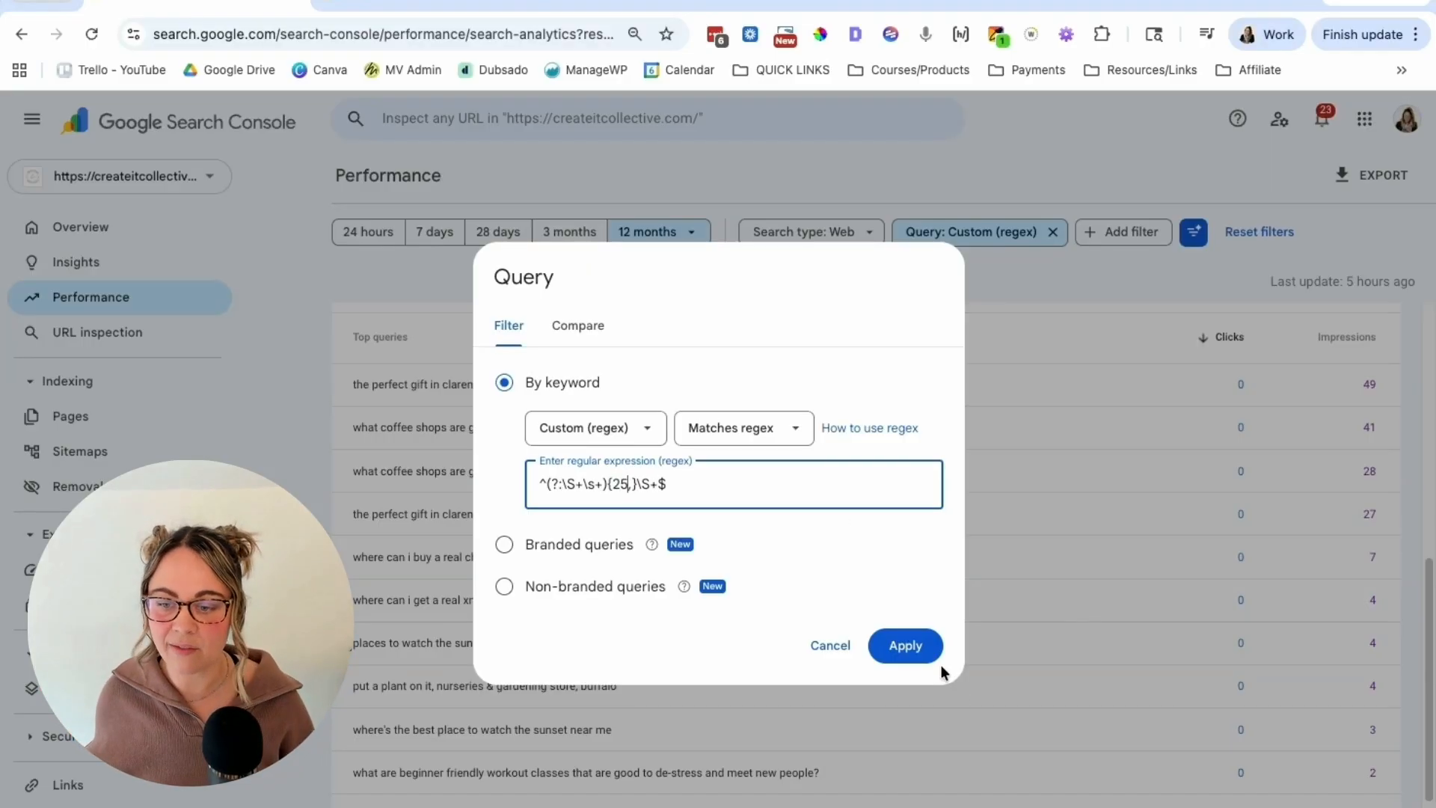
{"action": "left_click", "coordinate": [913, 648]}
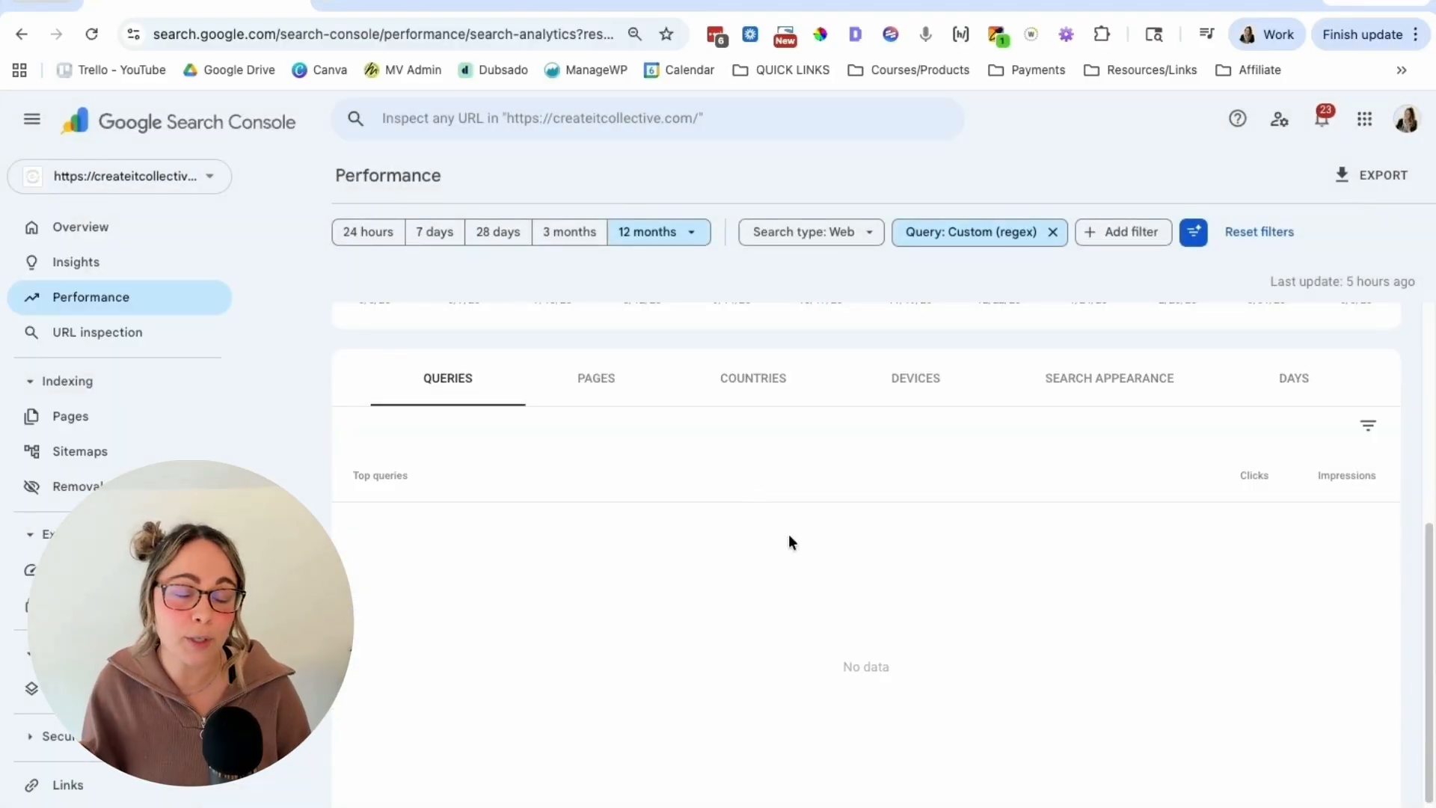
Step: Set the minimum repetition count in the query regex to 15, apply it, and review the matching queries
{"action": "left_click", "coordinate": [991, 234]}
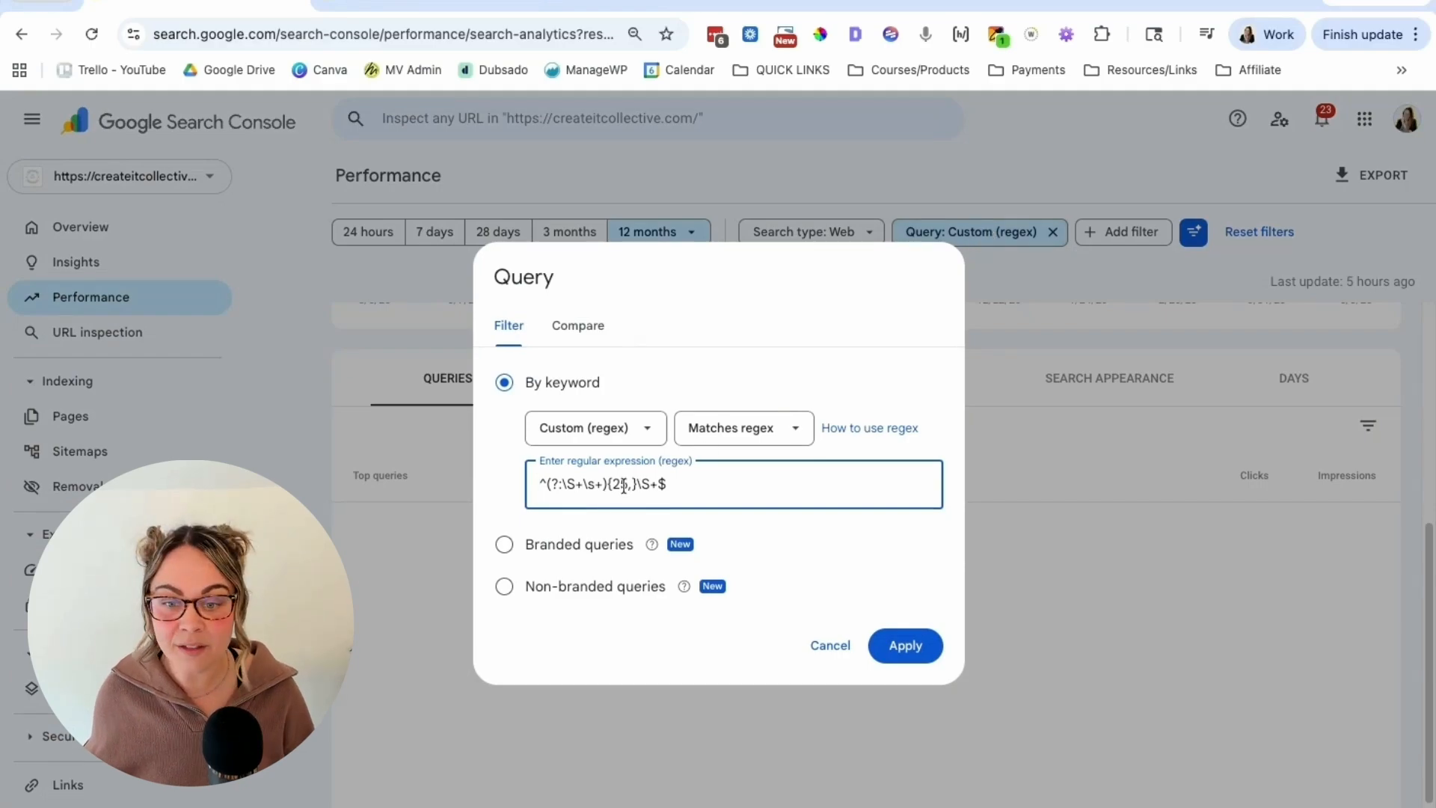
{"action": "left_click_drag", "start_coordinate": [628, 485], "coordinate": [611, 485]}
{"action": "type", "text": "1,"}
{"action": "left_click", "coordinate": [914, 646]}
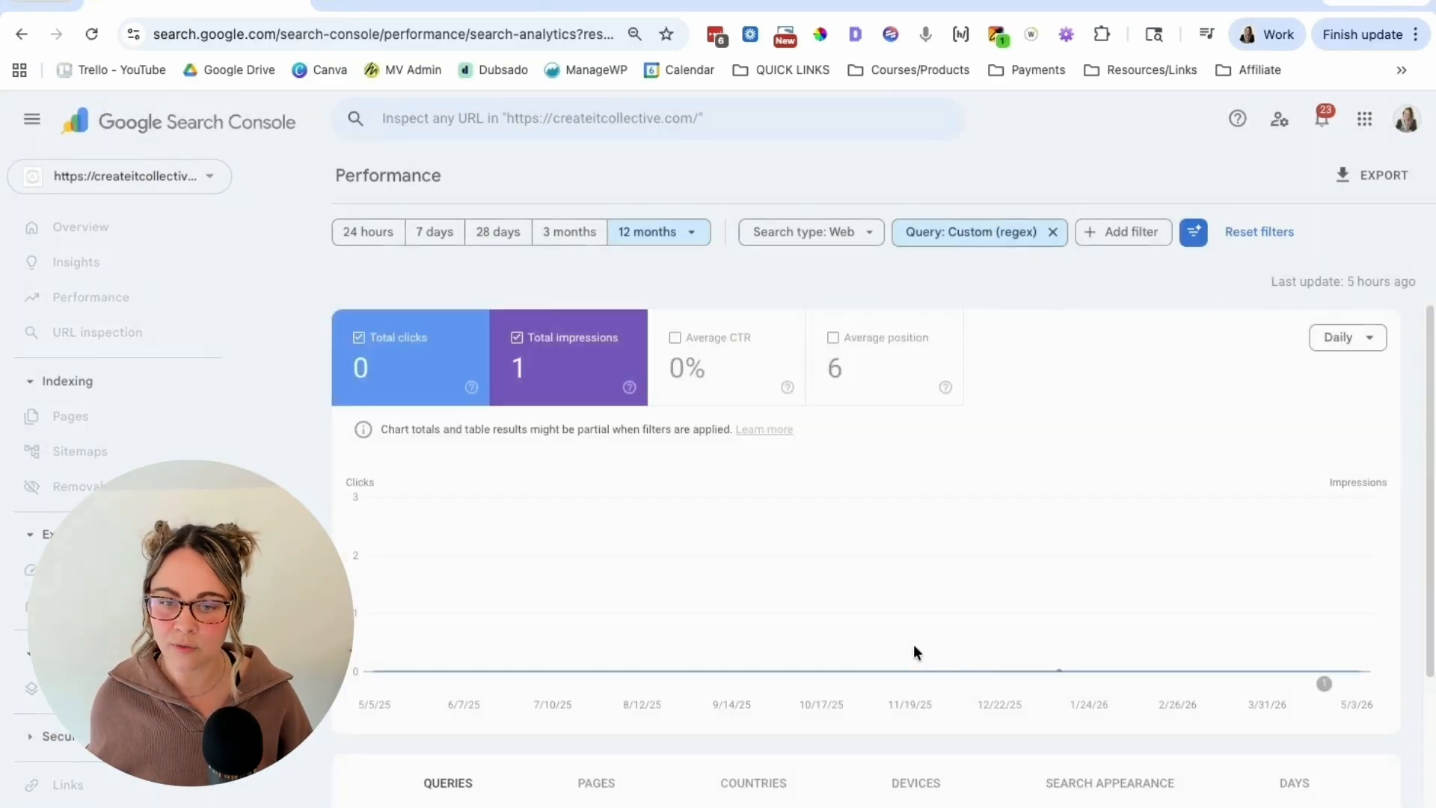
{"action": "scroll", "coordinate": [609, 677], "scroll_direction": "down", "scroll_amount": 3}
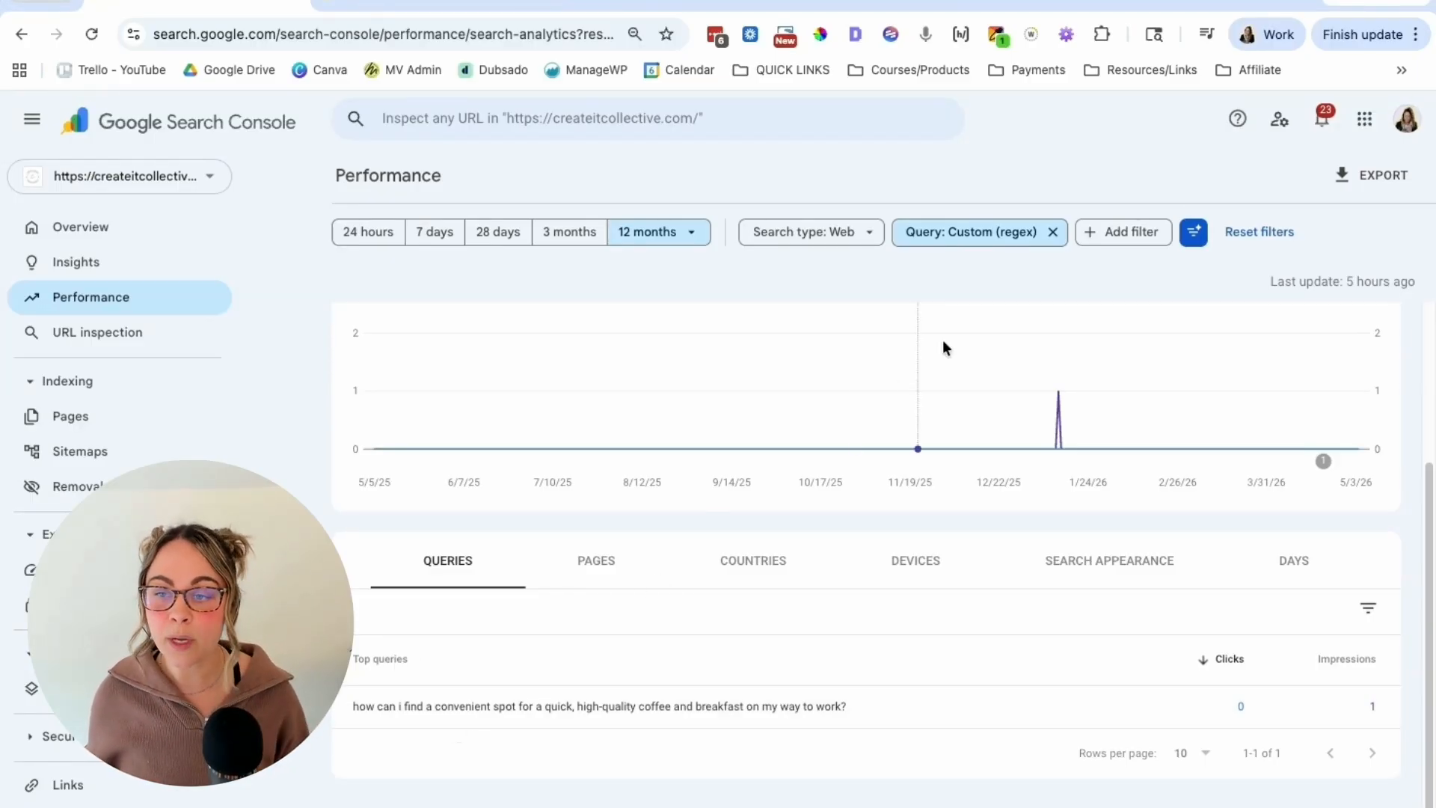
Step: Set the minimum repetition count in the query regex back to 9, apply it, and review the matching queries
{"action": "left_click", "coordinate": [983, 241]}
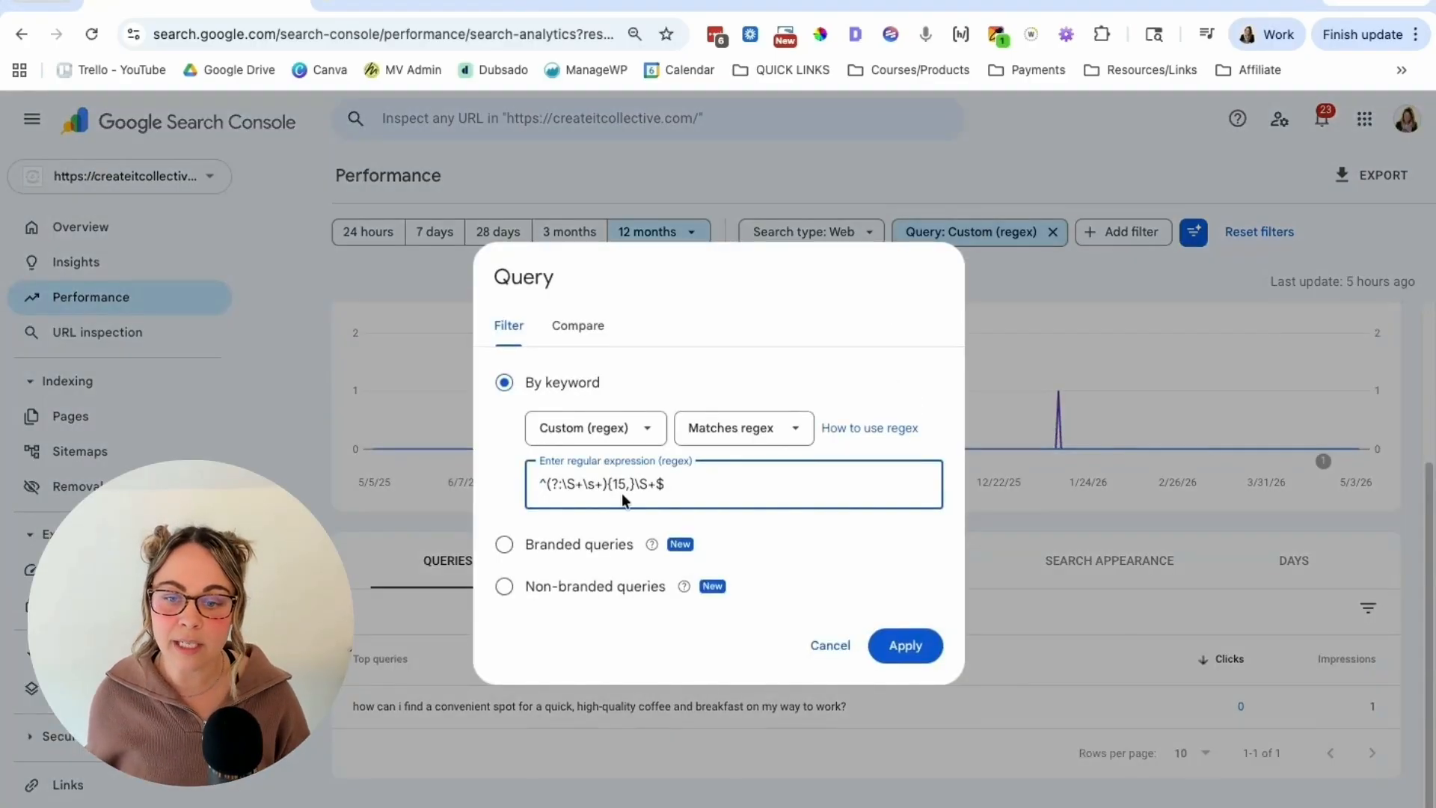
{"action": "type", "text": "1"}
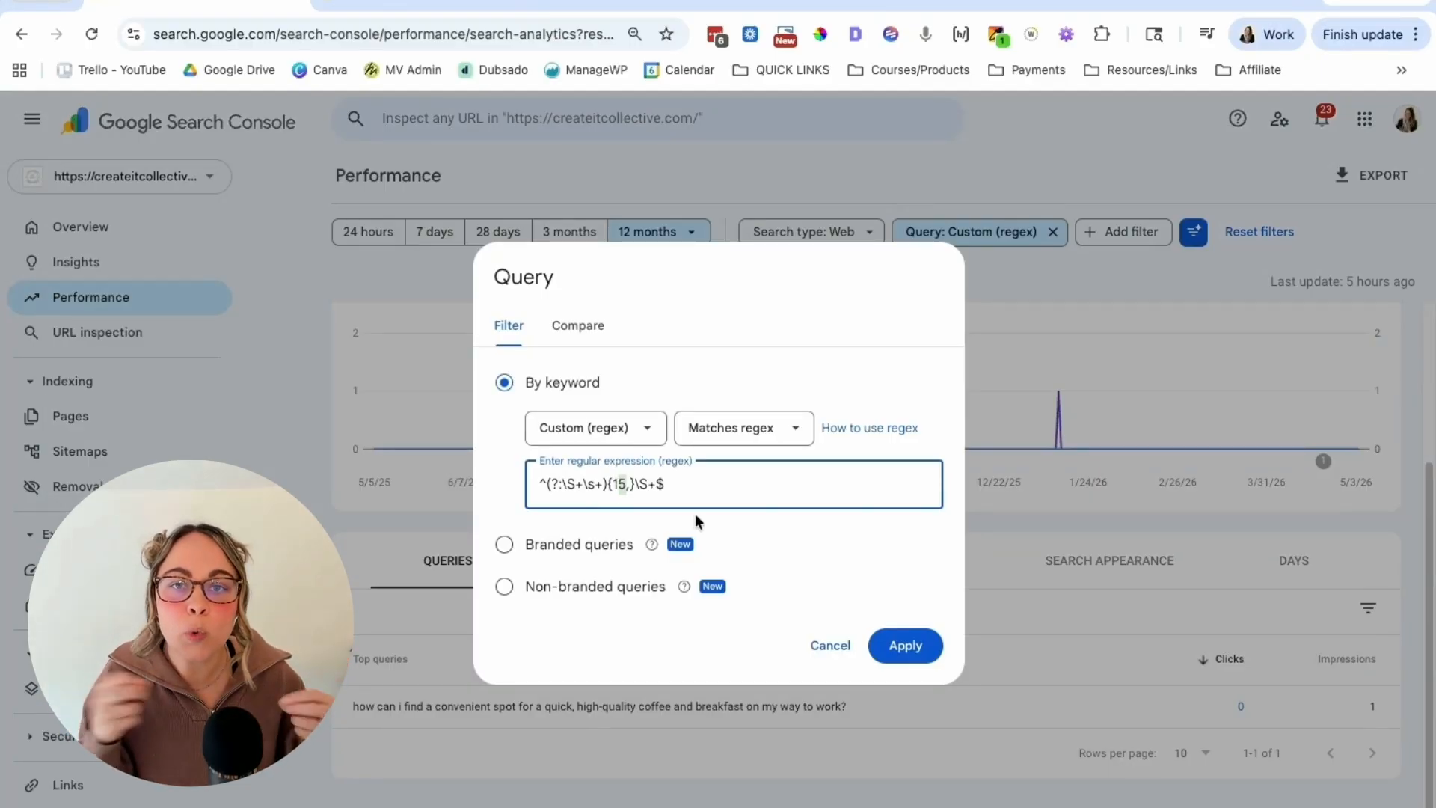
{"action": "type", "text": "9"}
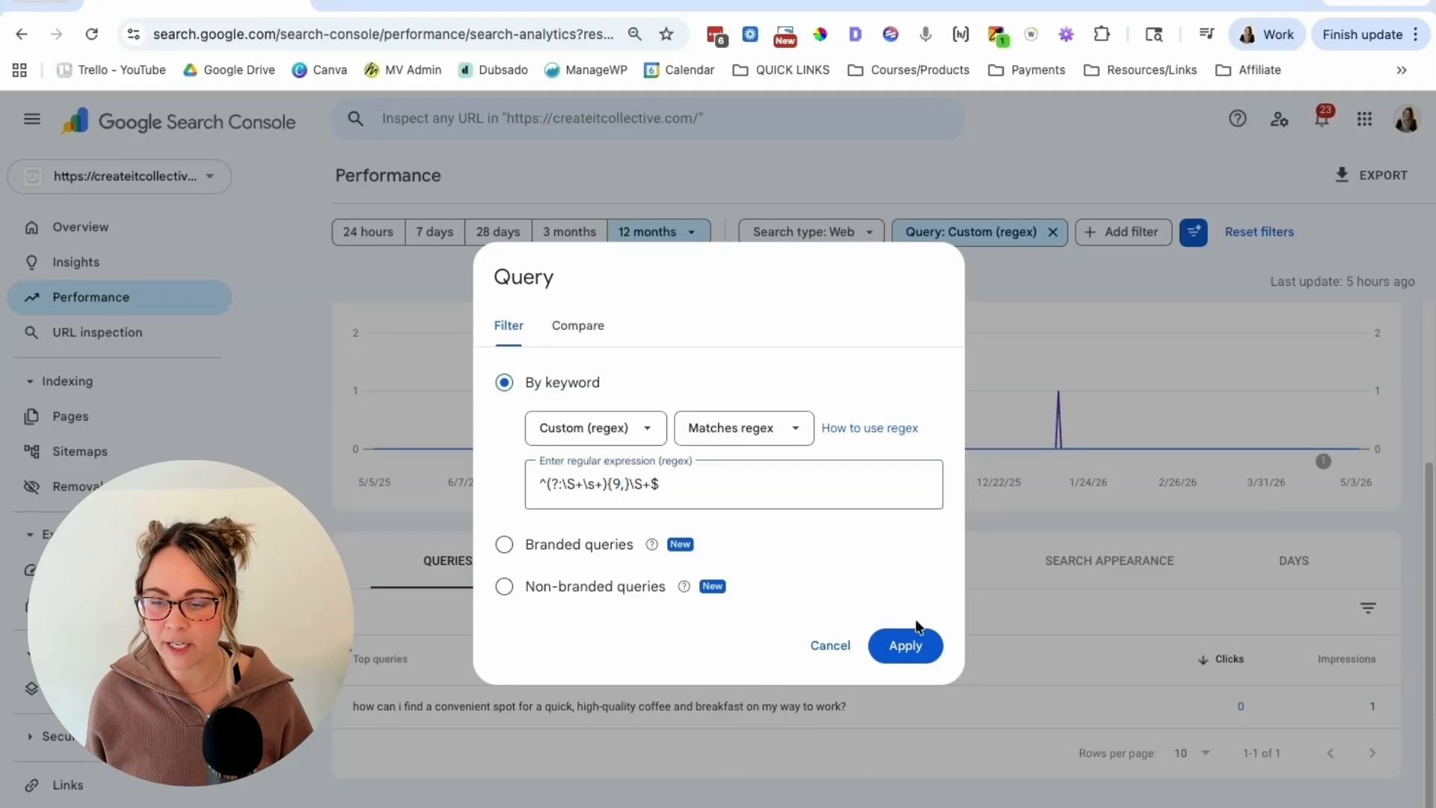
{"action": "left_click", "coordinate": [906, 645]}
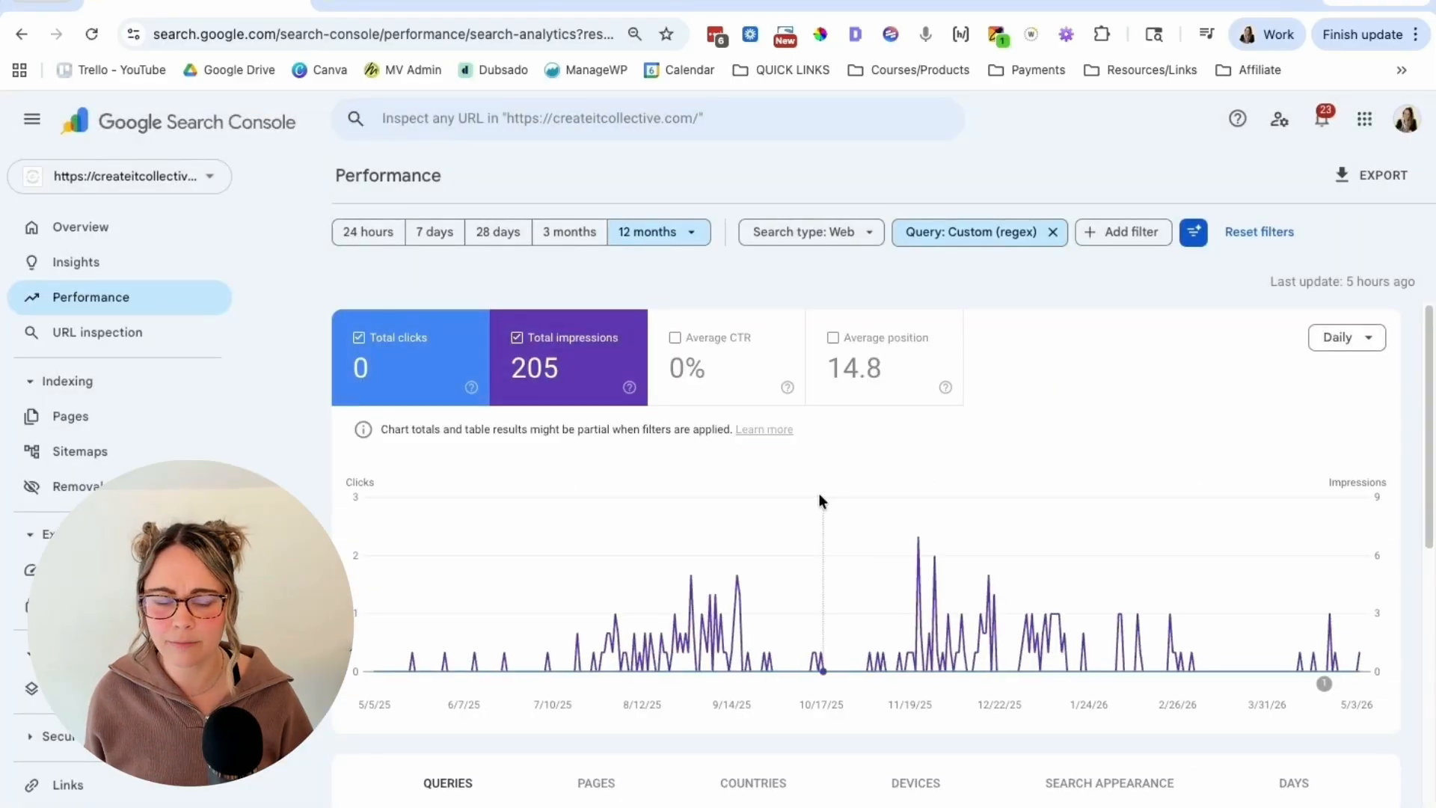
{"action": "scroll", "coordinate": [819, 491], "scroll_direction": "down", "scroll_amount": 5}
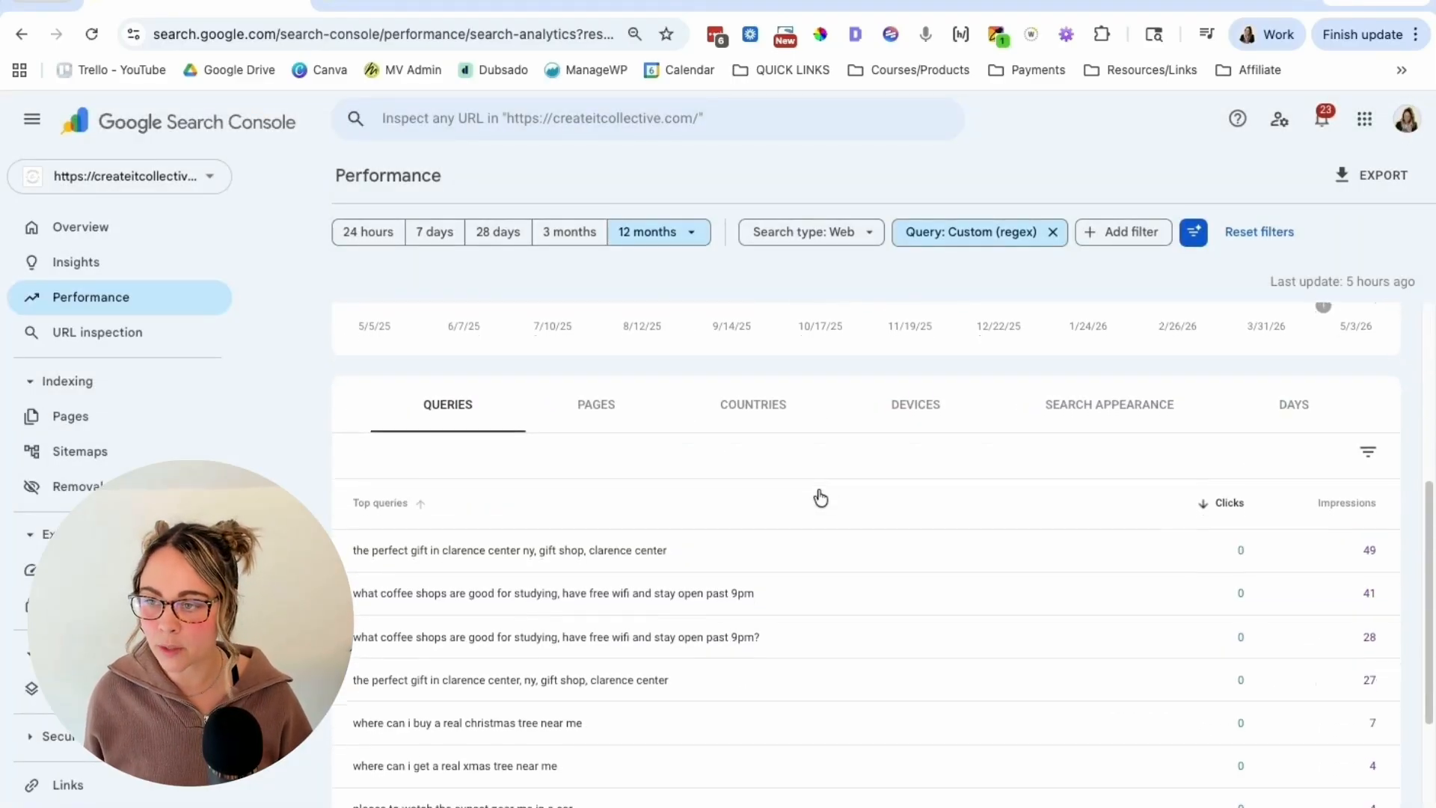
{"action": "scroll", "coordinate": [821, 496], "scroll_direction": "down", "scroll_amount": 3}
{"action": "scroll", "coordinate": [697, 570], "scroll_direction": "up", "scroll_amount": 8}
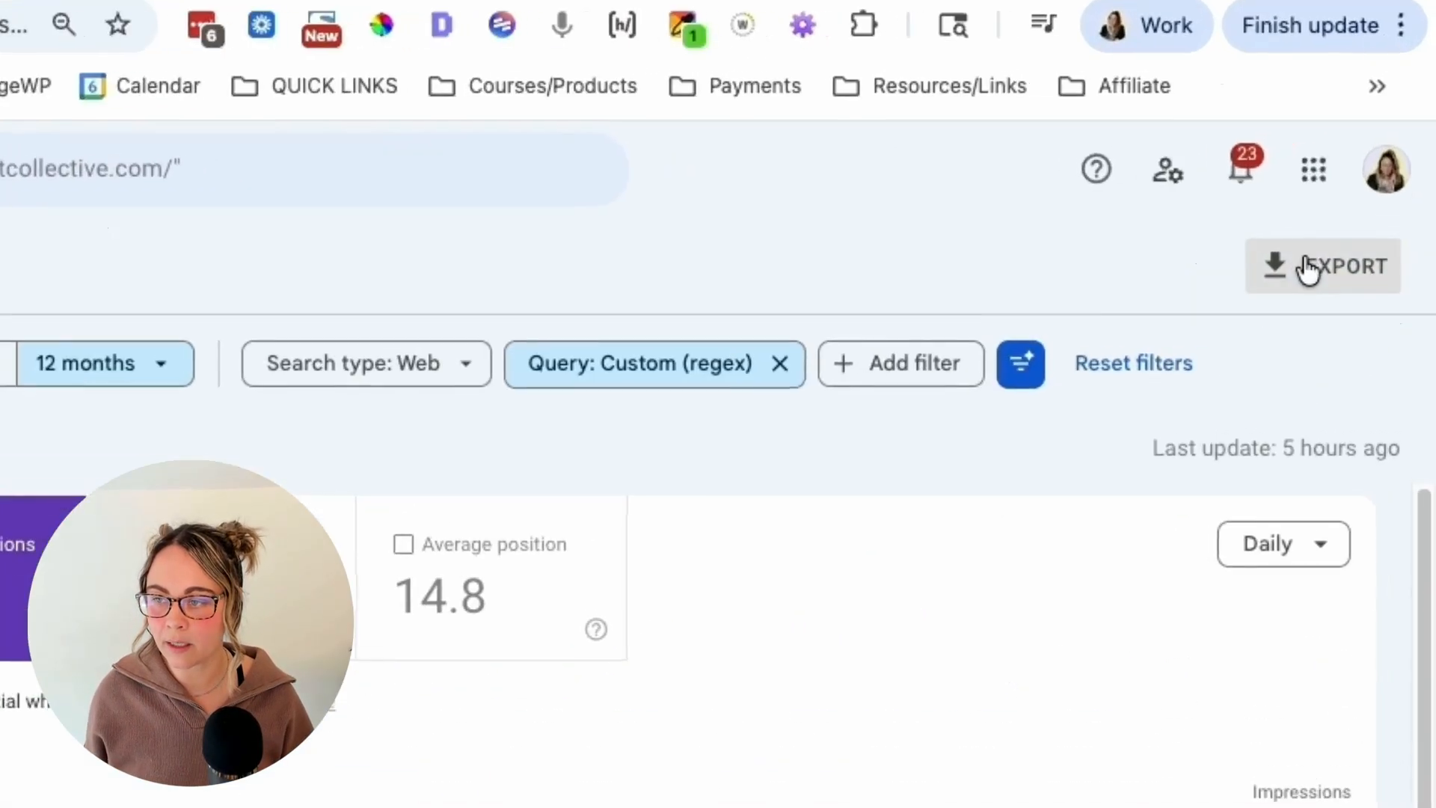
Step: Look at the export format options for the filtered performance report without exporting
{"action": "left_click", "coordinate": [1361, 176]}
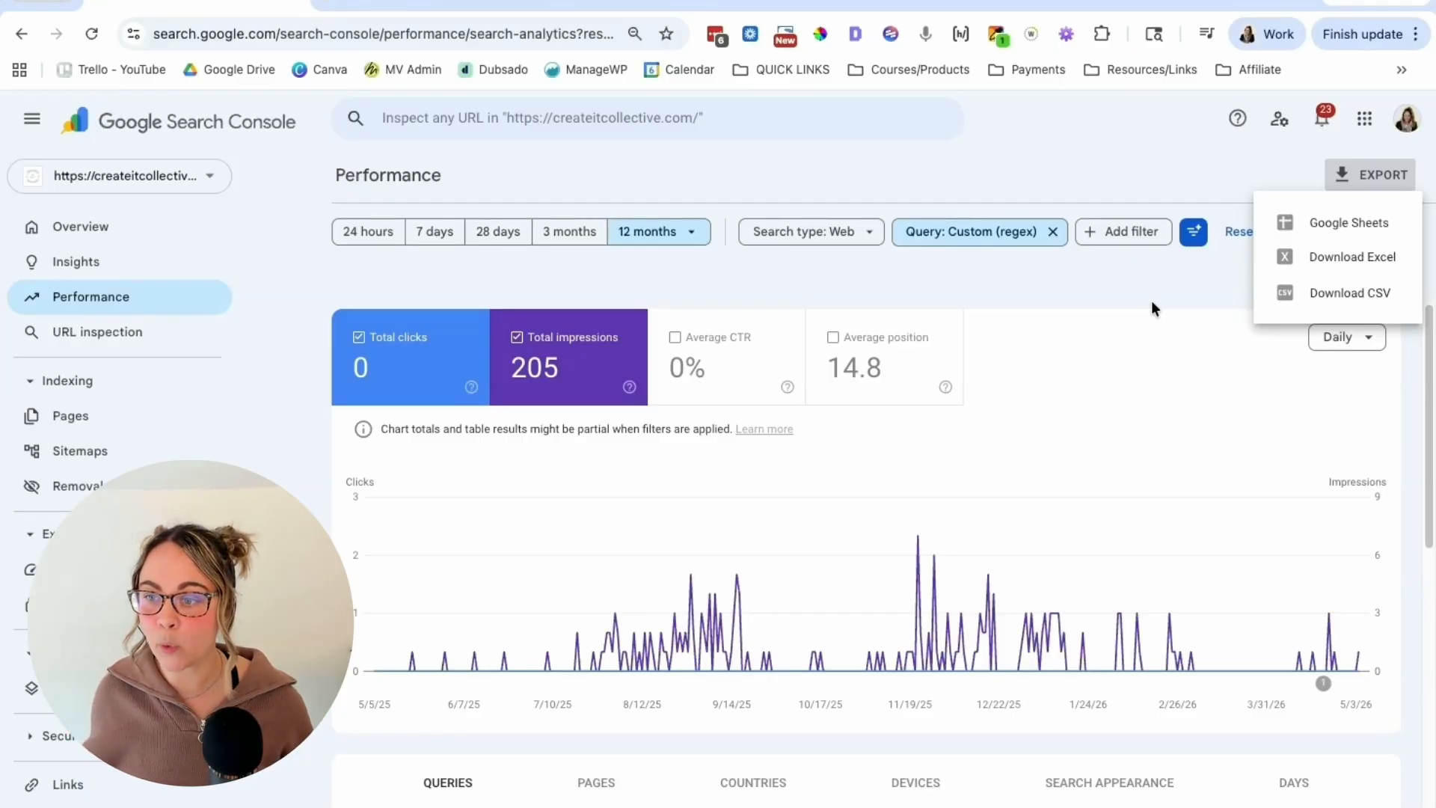
{"action": "left_click", "coordinate": [1146, 293]}
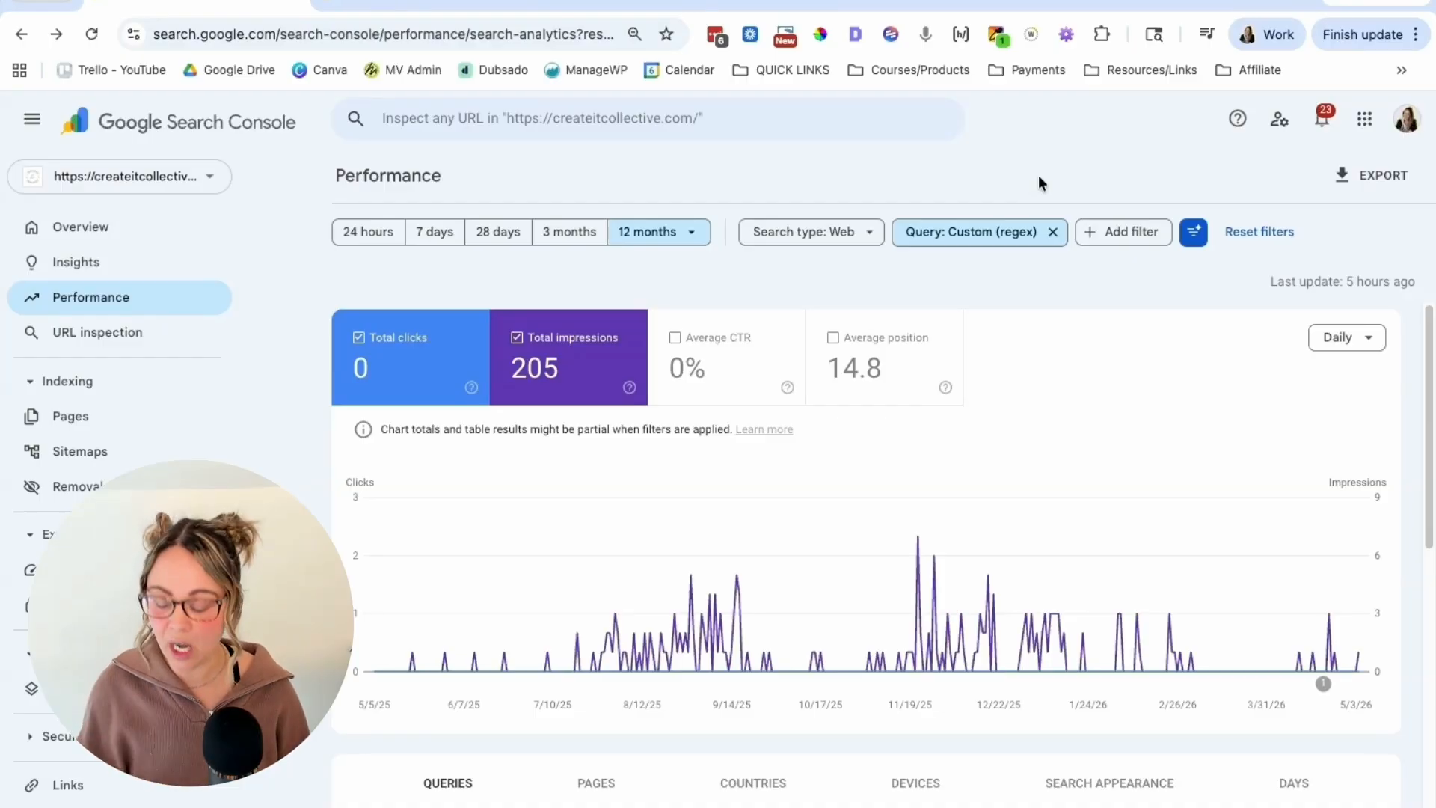
Step: Clear the regex query filter and ask AI-powered configuration "Show me all queries from the last 12 months that consist of more than 5 terms"
{"action": "left_click", "coordinate": [1054, 234]}
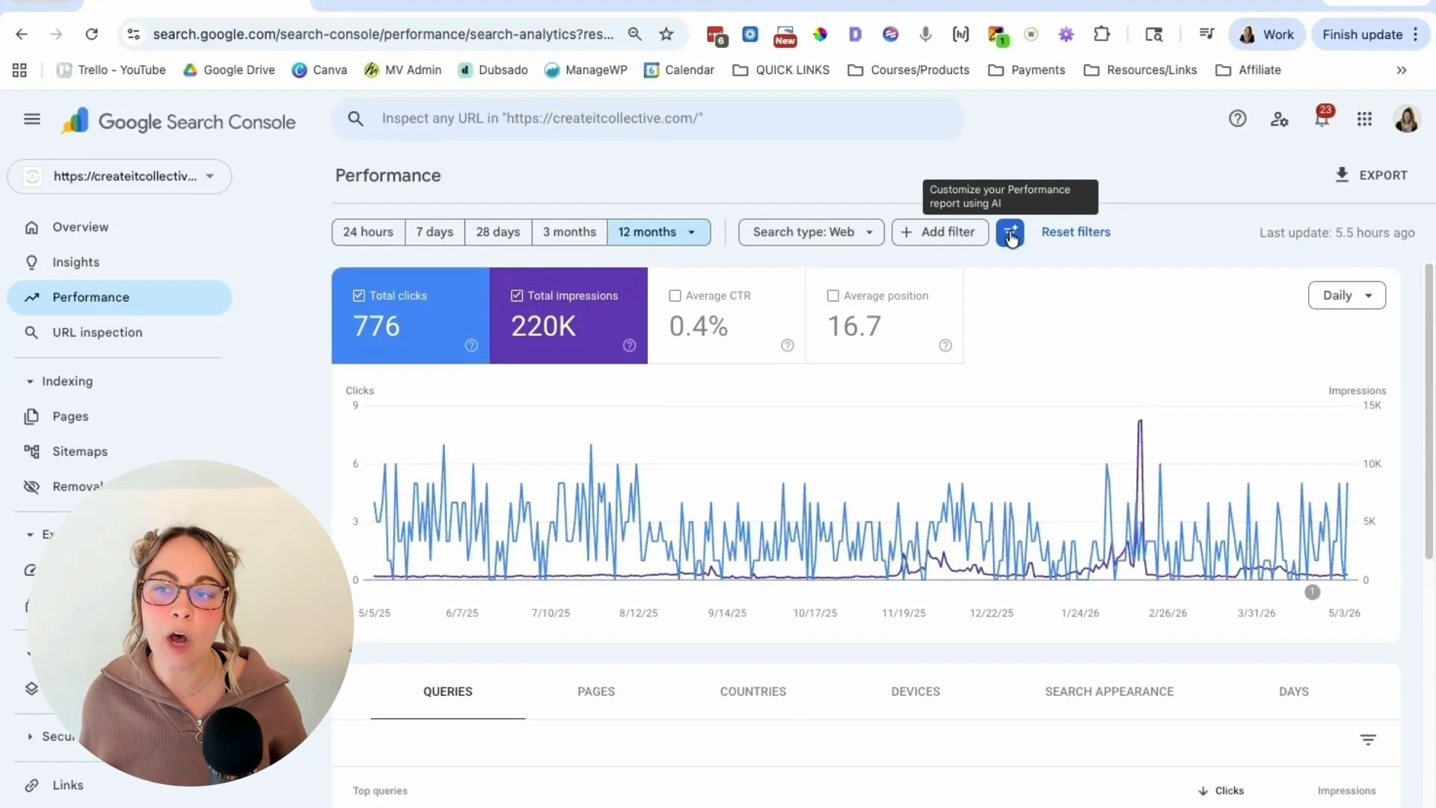
{"action": "left_click", "coordinate": [1011, 235]}
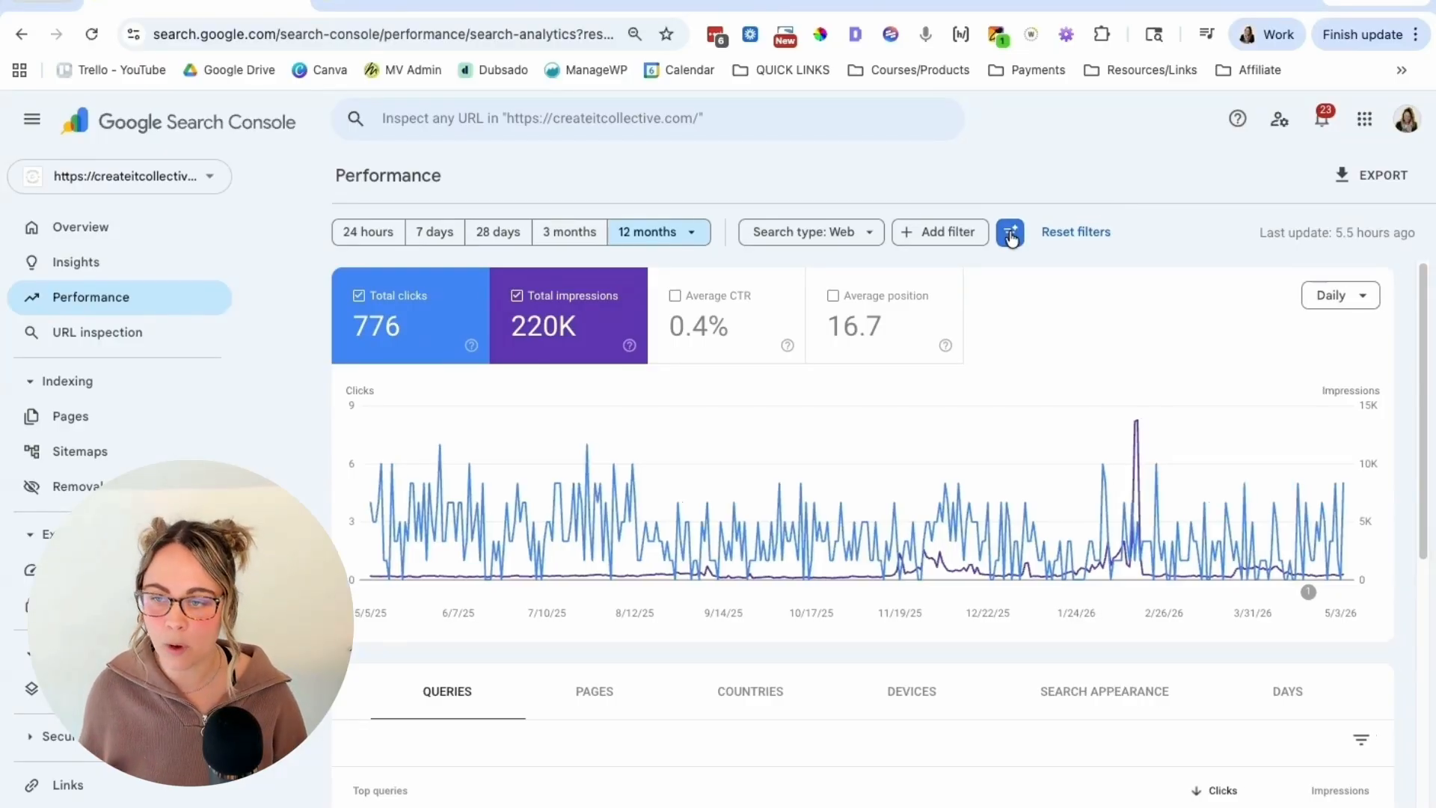
{"action": "left_click", "coordinate": [1245, 405]}
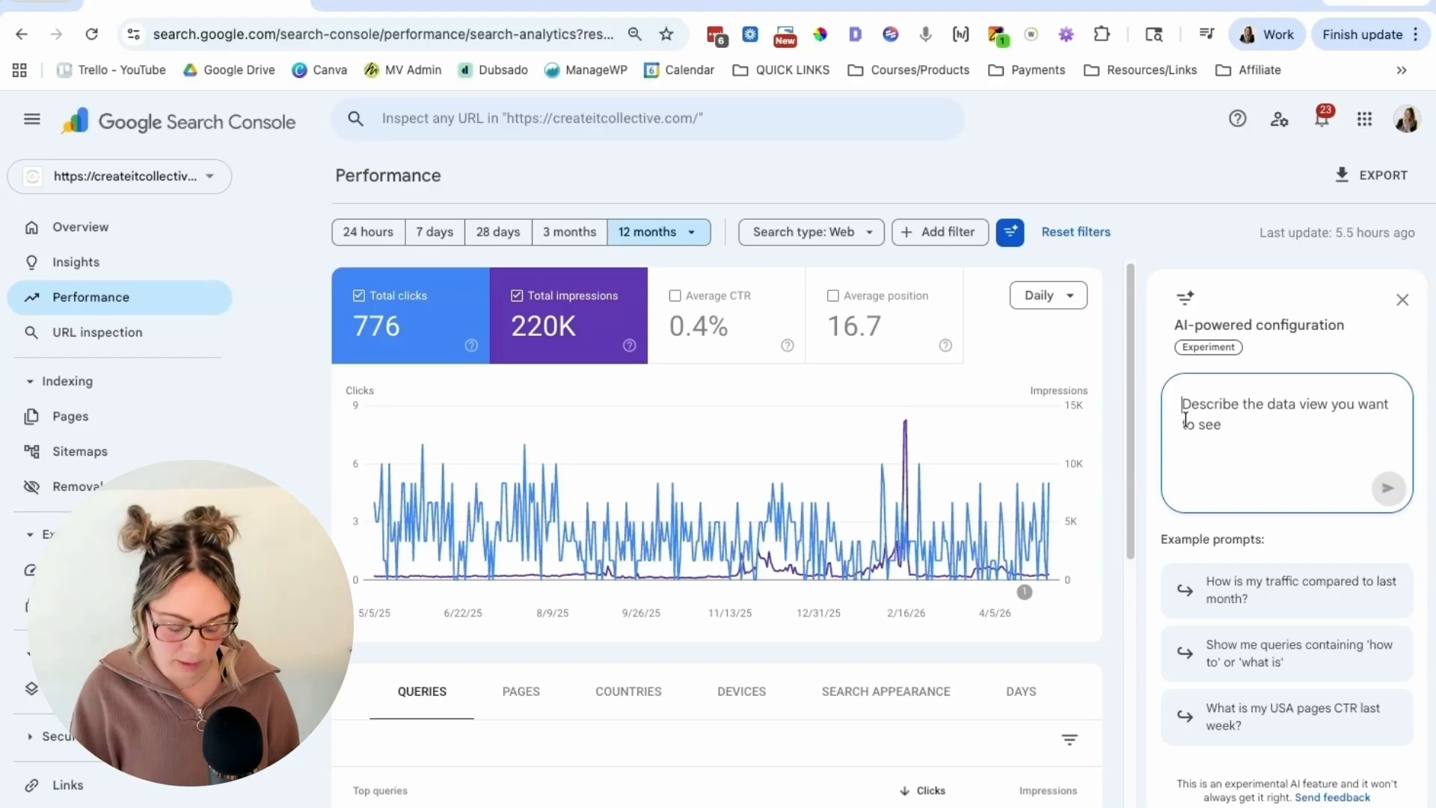
{"action": "type", "text": "Show me all queries from the last 12 months that consist of more than 5 terms"}
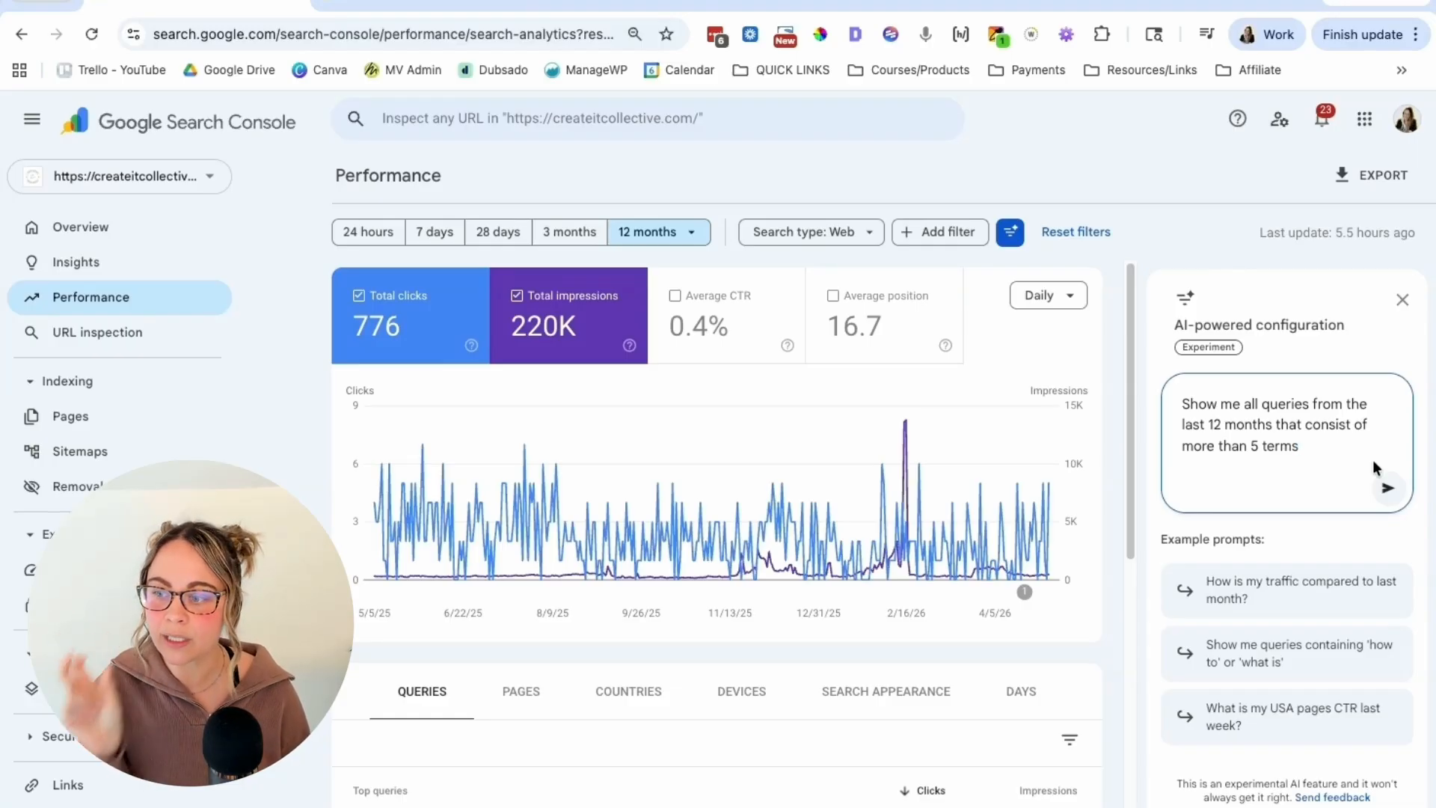
{"action": "left_click", "coordinate": [1386, 487]}
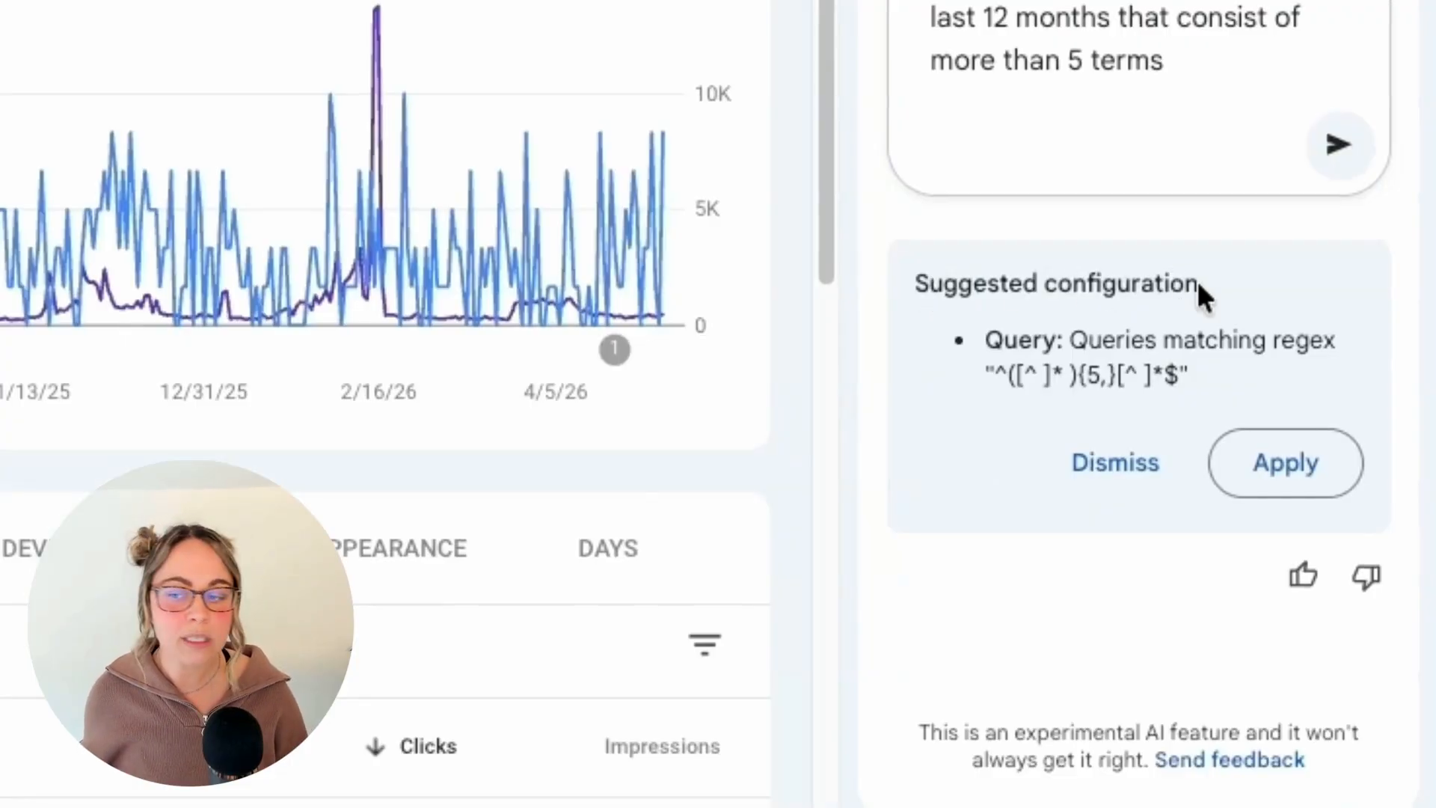
Step: Check the suggested regex ^([^ ]* ){5,}[^ ]*$ and apply the AI-suggested configuration to the report
{"action": "left_click_drag", "start_coordinate": [1213, 377], "coordinate": [1001, 392]}
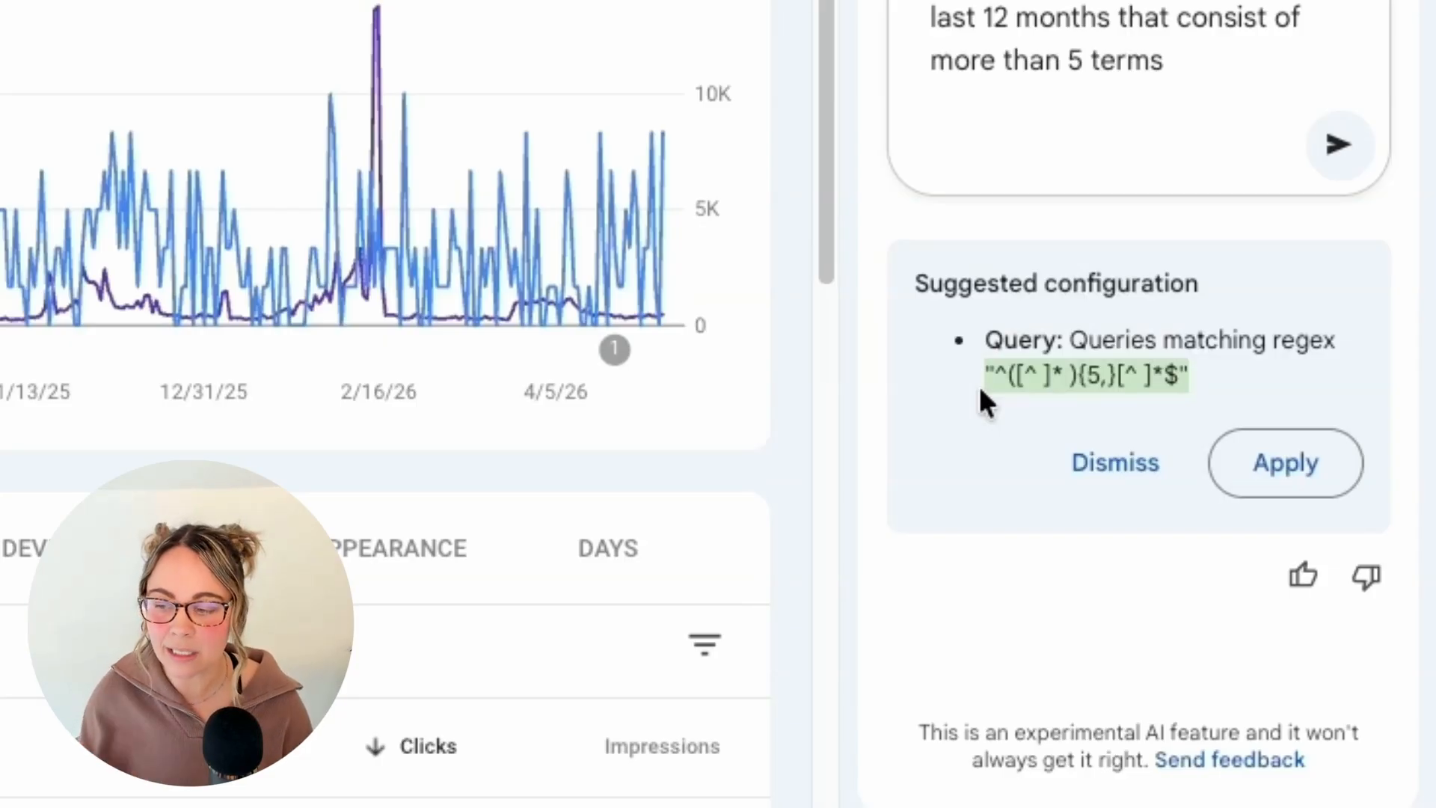
{"action": "left_click", "coordinate": [1238, 471]}
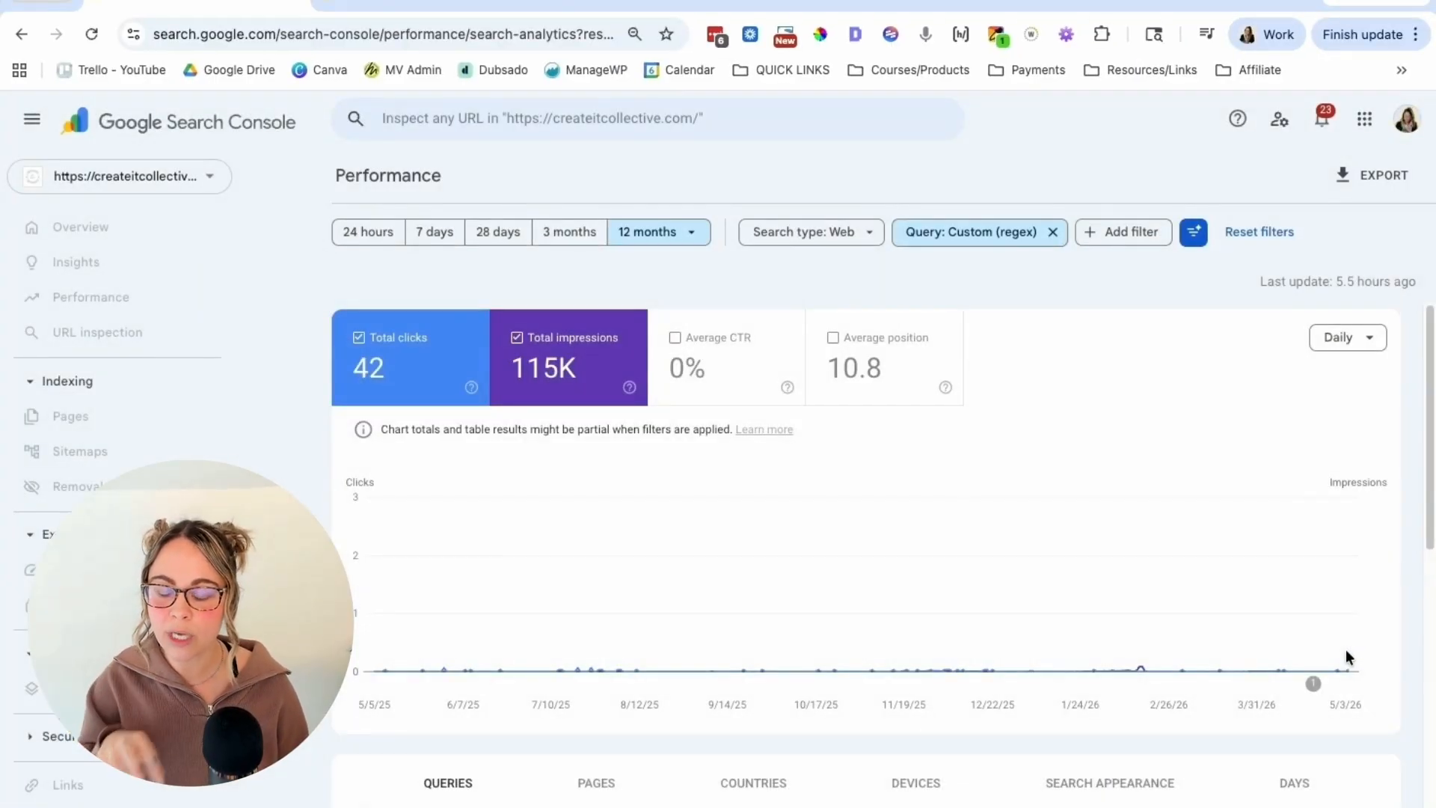
Step: Change the AI-generated regex filter's minimum repetition count to 7, apply it, and review the matching queries
{"action": "left_click", "coordinate": [950, 238]}
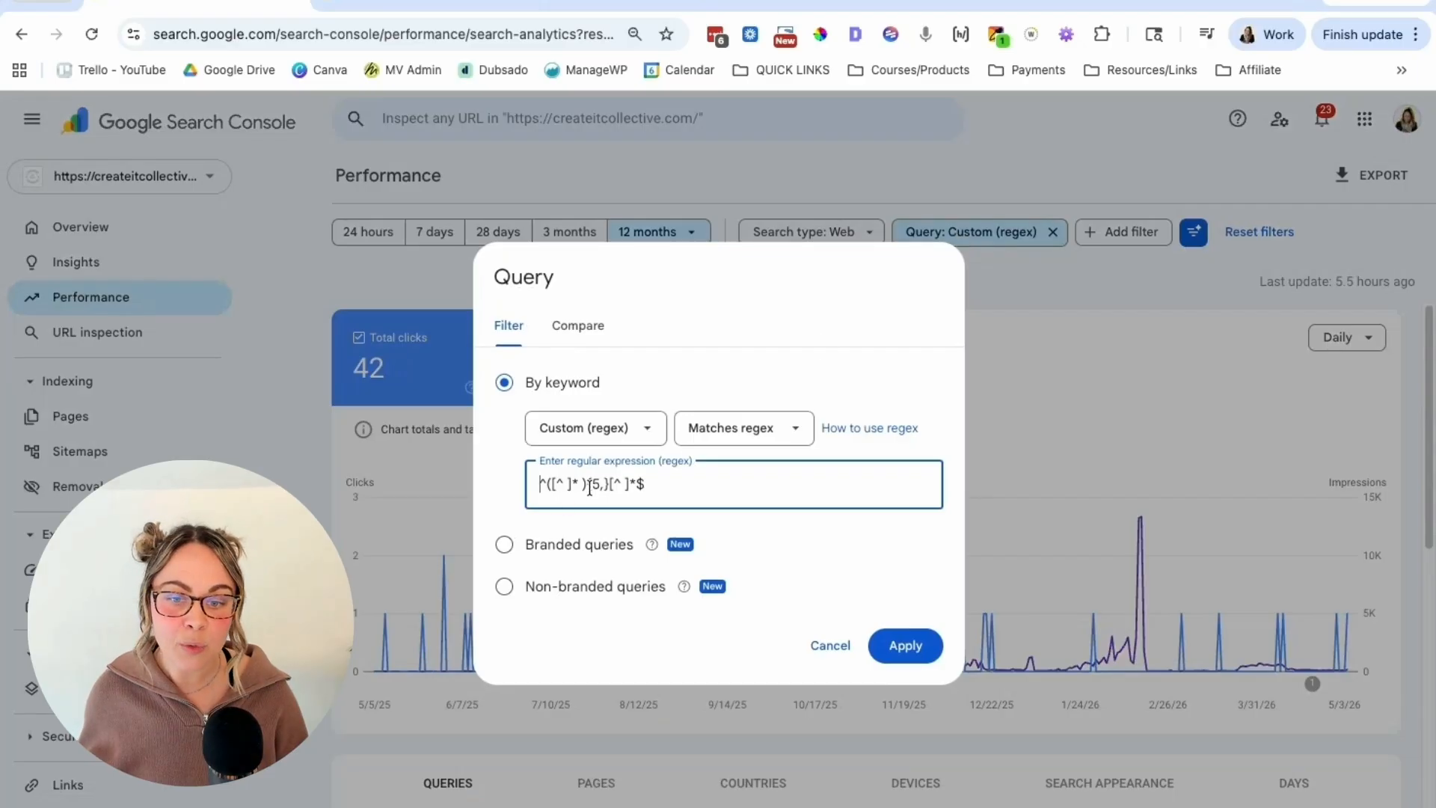
{"action": "key", "text": "BackSpace"}
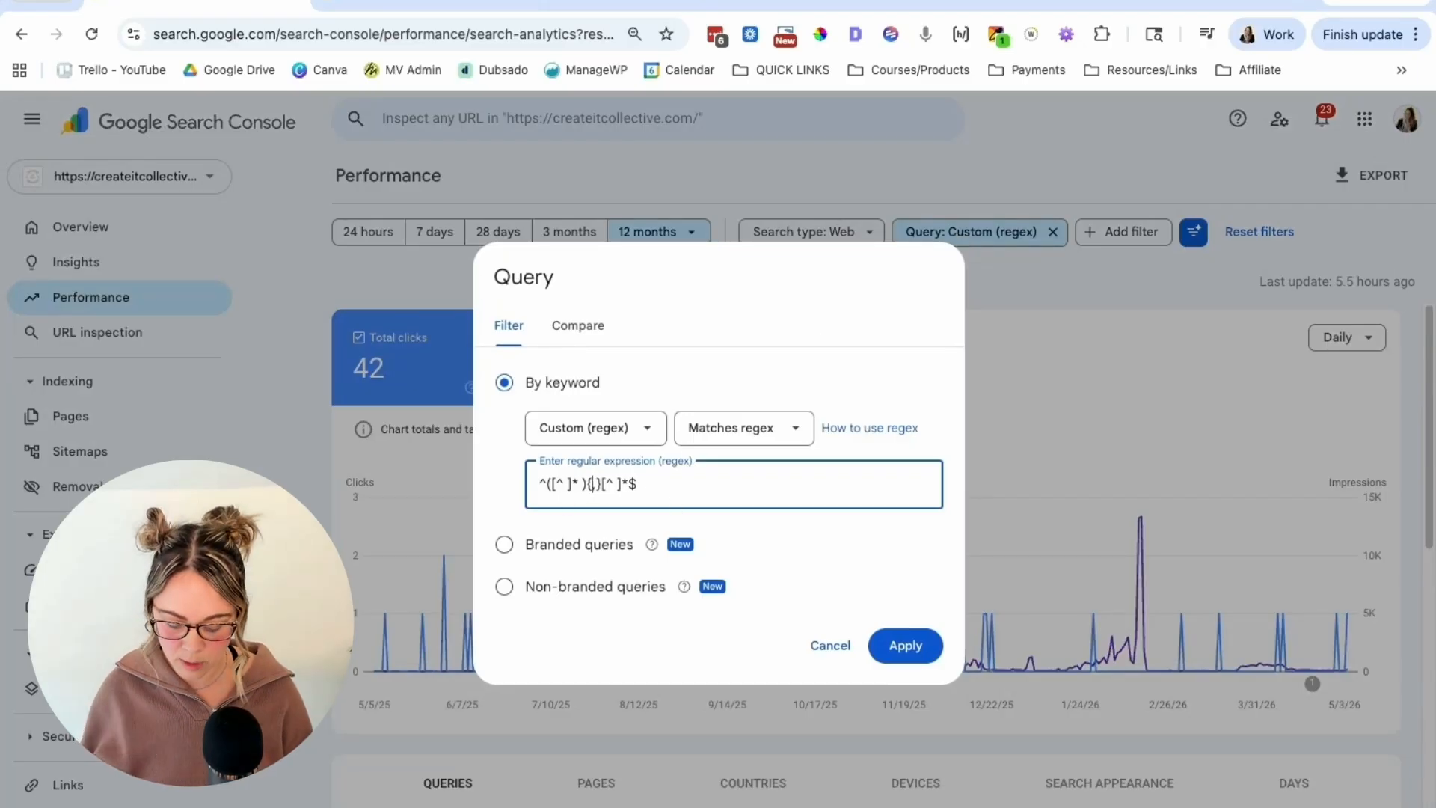
{"action": "type", "text": "7,"}
{"action": "left_click", "coordinate": [927, 648]}
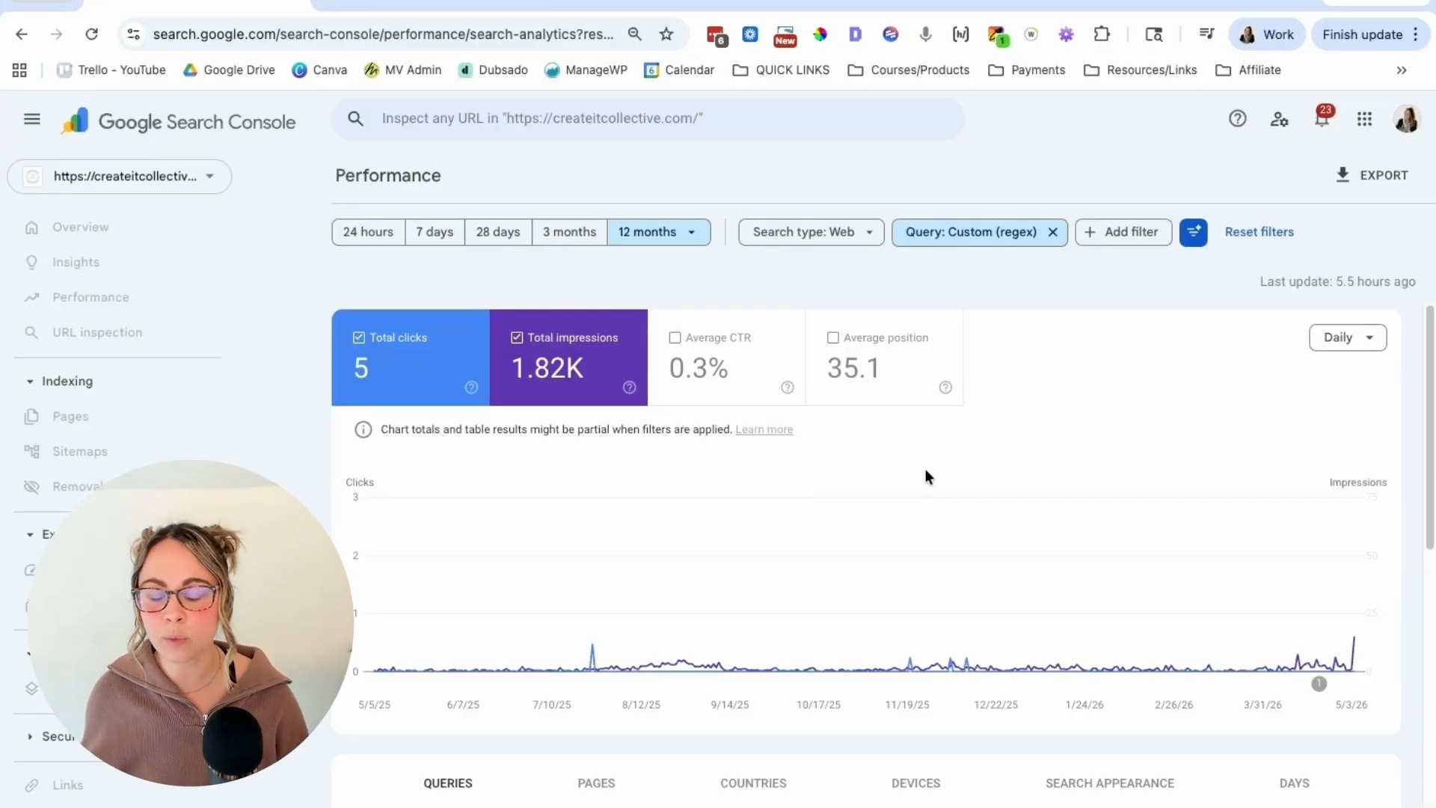
{"action": "scroll", "coordinate": [915, 490], "scroll_direction": "down", "scroll_amount": 6}
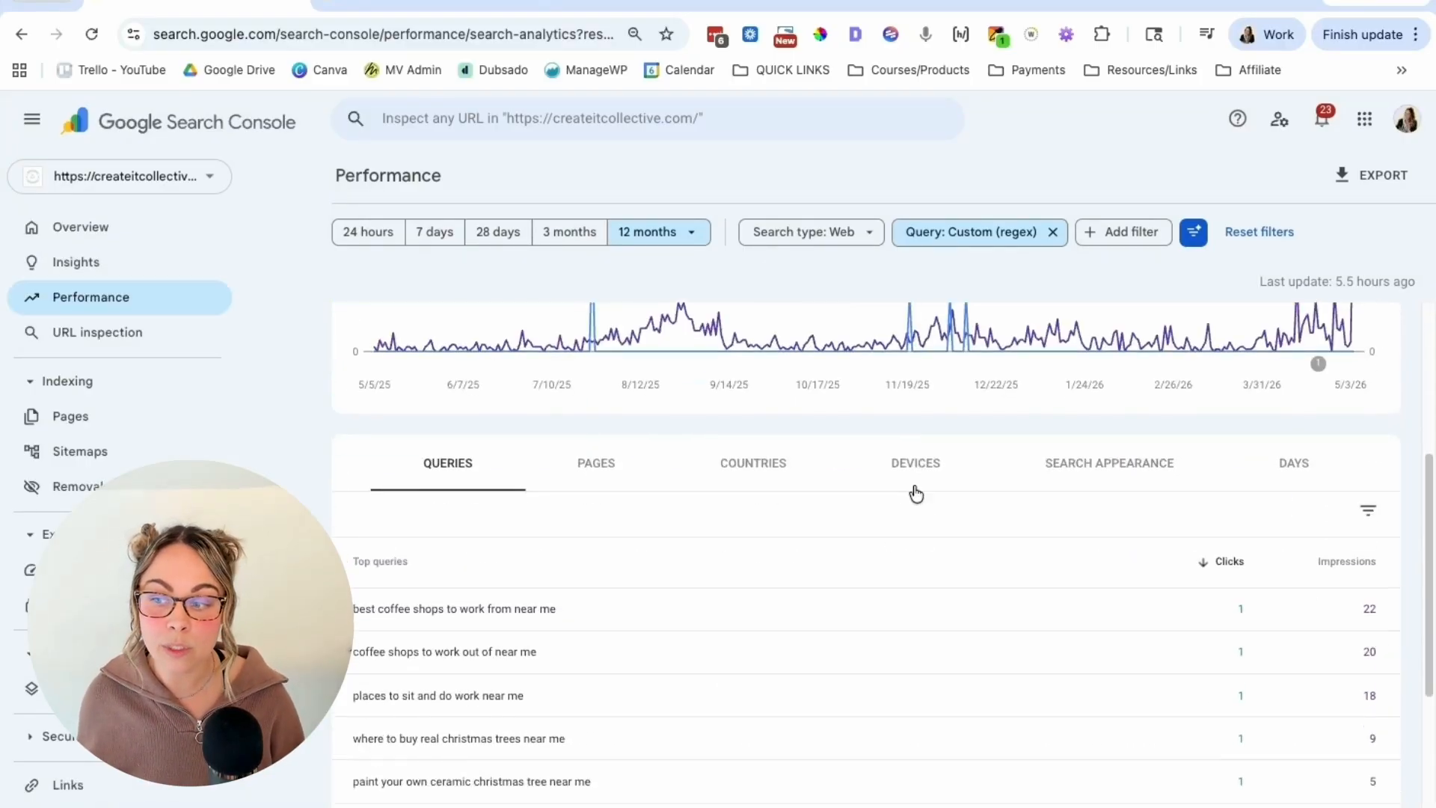
{"action": "scroll", "coordinate": [889, 526], "scroll_direction": "up", "scroll_amount": 6}
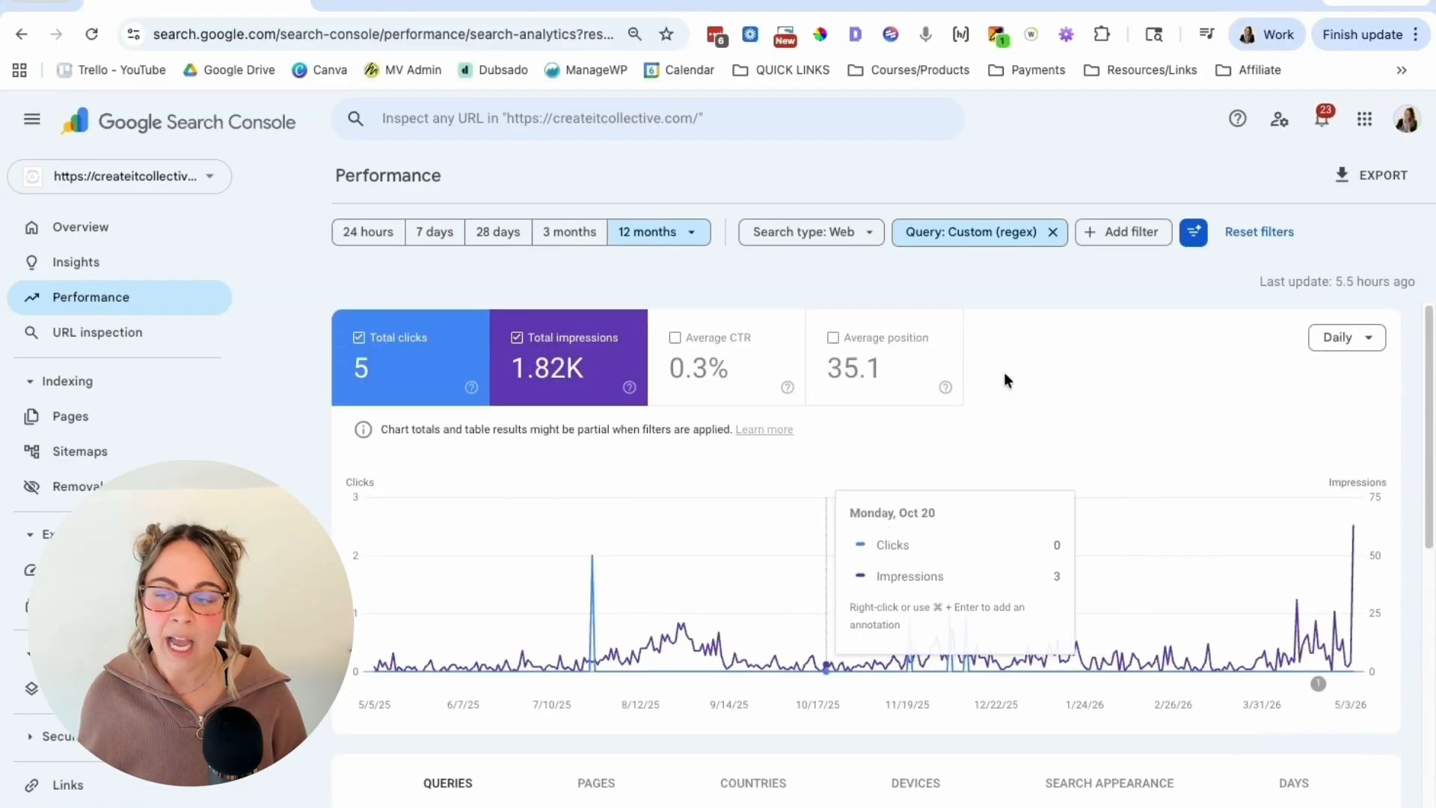
Step: Reopen the AI-powered configuration for a new data view description
{"action": "left_click", "coordinate": [1194, 233]}
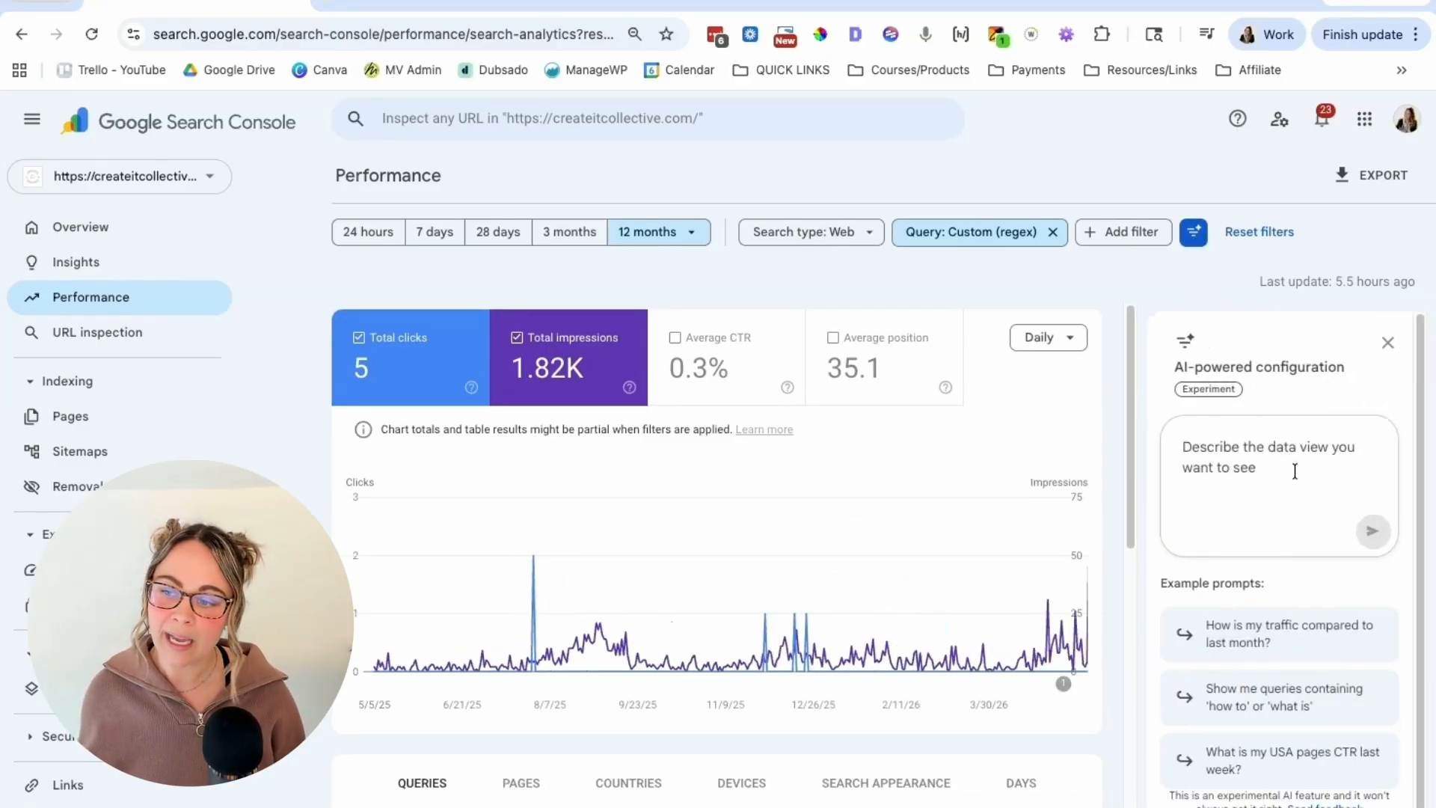